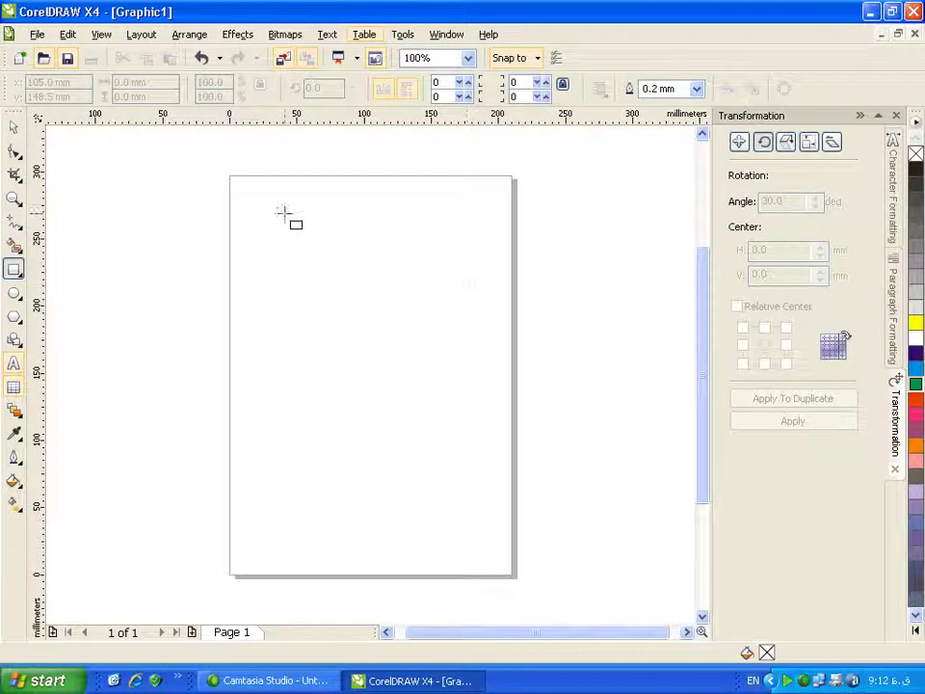
Place a horizontal guideline at about 154 mm and a vertical guideline at about 106 mm so they cross near the page's center
{"action": "left_click", "coordinate": [13, 126]}
{"action": "left_click_drag", "start_coordinate": [97, 116], "coordinate": [163, 367]}
{"action": "left_click_drag", "start_coordinate": [39, 342], "coordinate": [373, 396]}
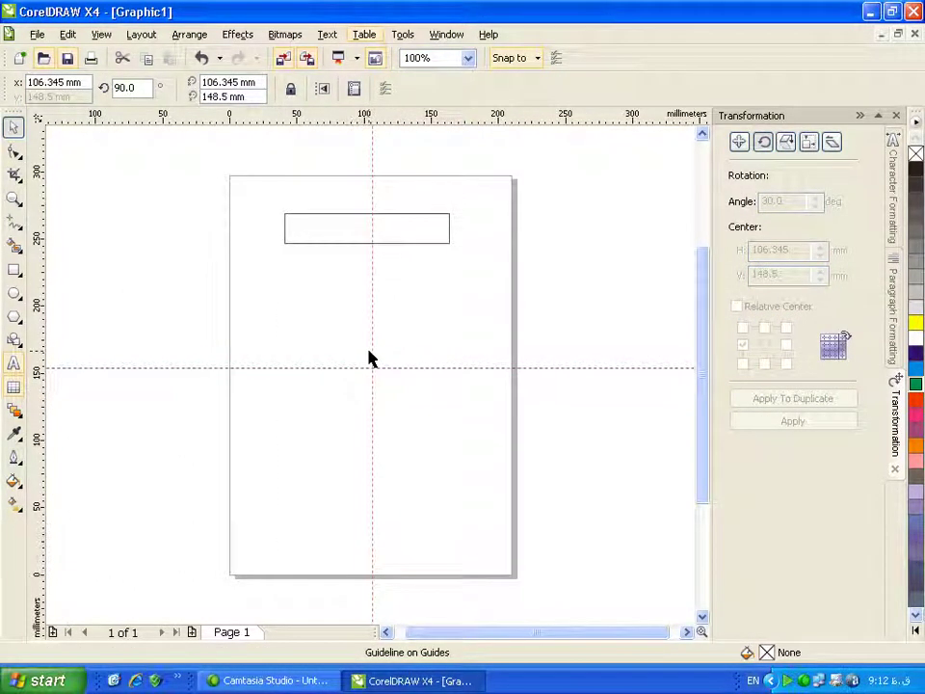
Lock the vertical and horizontal guidelines and turn on snapping to guidelines
{"action": "right_click", "coordinate": [373, 355]}
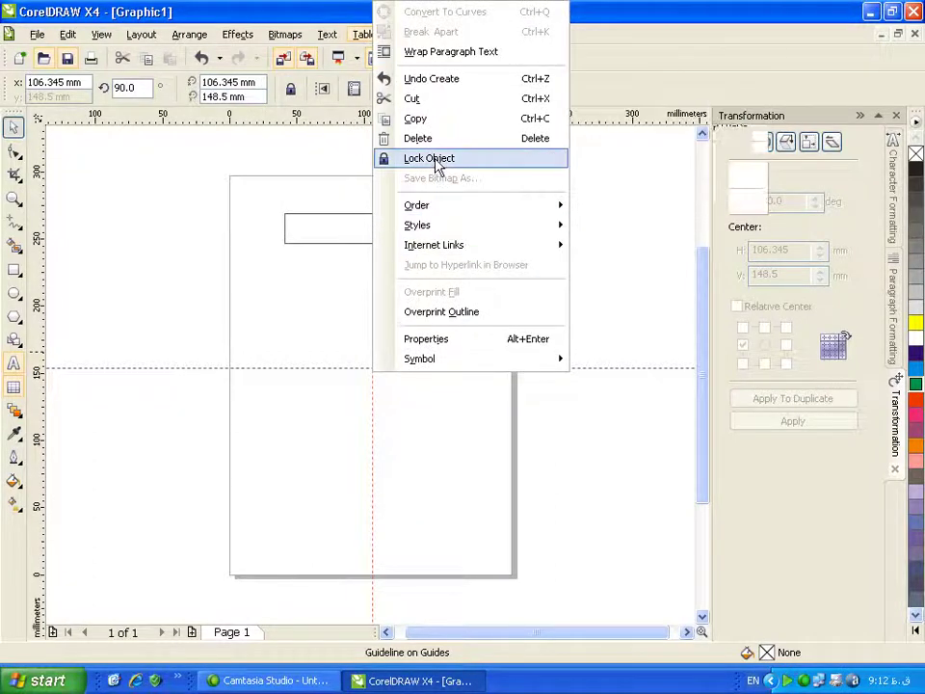
{"action": "left_click", "coordinate": [435, 164]}
{"action": "right_click", "coordinate": [379, 367]}
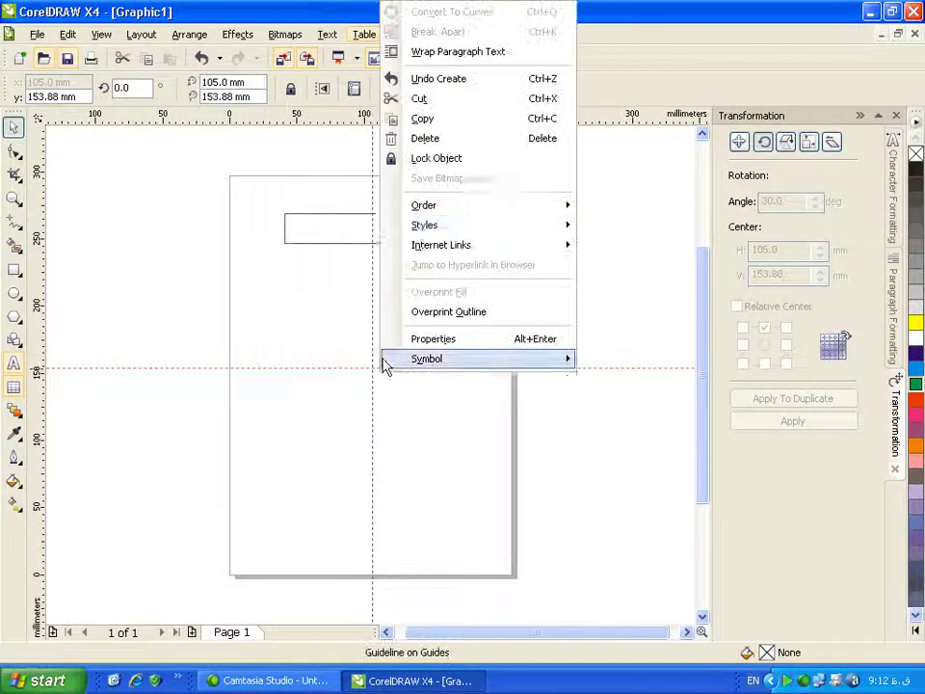
{"action": "left_click", "coordinate": [440, 159]}
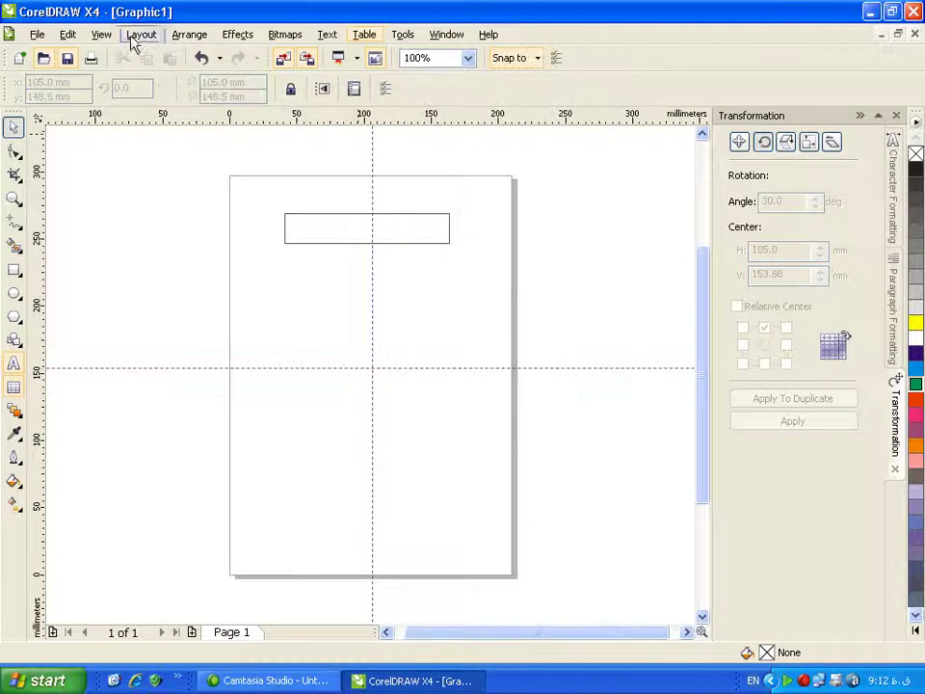
{"action": "left_click", "coordinate": [101, 33]}
{"action": "left_click", "coordinate": [166, 393]}
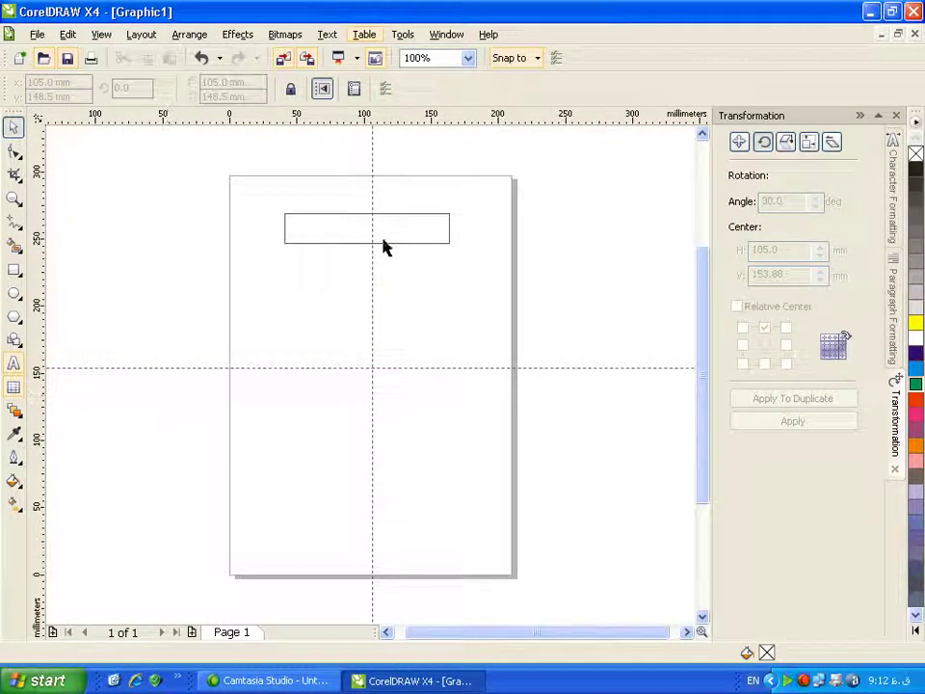
Nudge the rectangle horizontally until its center sits on the vertical guideline, at about 106.2 mm
{"action": "left_click", "coordinate": [389, 243]}
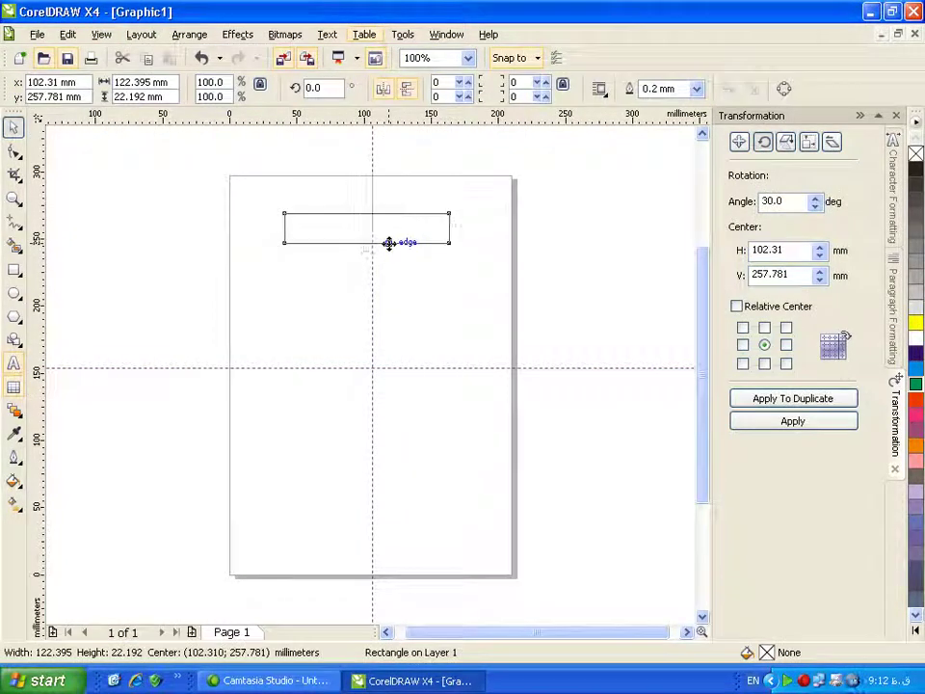
{"action": "key", "text": "Right"}
{"action": "key", "text": "Right"}
{"action": "key", "text": "Right"}
{"action": "key", "text": "Right"}
{"action": "key", "text": "Right"}
{"action": "key", "text": "Right"}
{"action": "key", "text": "Right"}
{"action": "key", "text": "Right"}
{"action": "key", "text": "Right"}
{"action": "key", "text": "Right"}
{"action": "key", "text": "Right"}
{"action": "key", "text": "Right"}
{"action": "key", "text": "Right"}
{"action": "key", "text": "Right"}
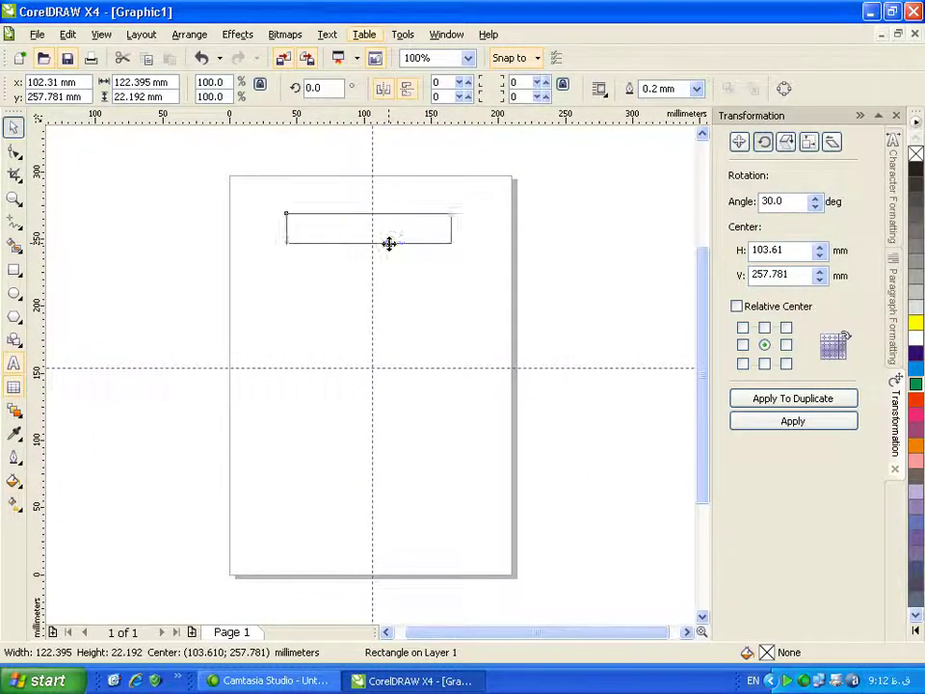
{"action": "key", "text": "Right"}
{"action": "key", "text": "Right"}
{"action": "key", "text": "Right"}
{"action": "key", "text": "Right"}
{"action": "key", "text": "Right"}
{"action": "key", "text": "Right"}
{"action": "key", "text": "Right"}
{"action": "key", "text": "Right"}
{"action": "key", "text": "Right"}
{"action": "key", "text": "Right"}
{"action": "key", "text": "Right"}
{"action": "key", "text": "Right"}
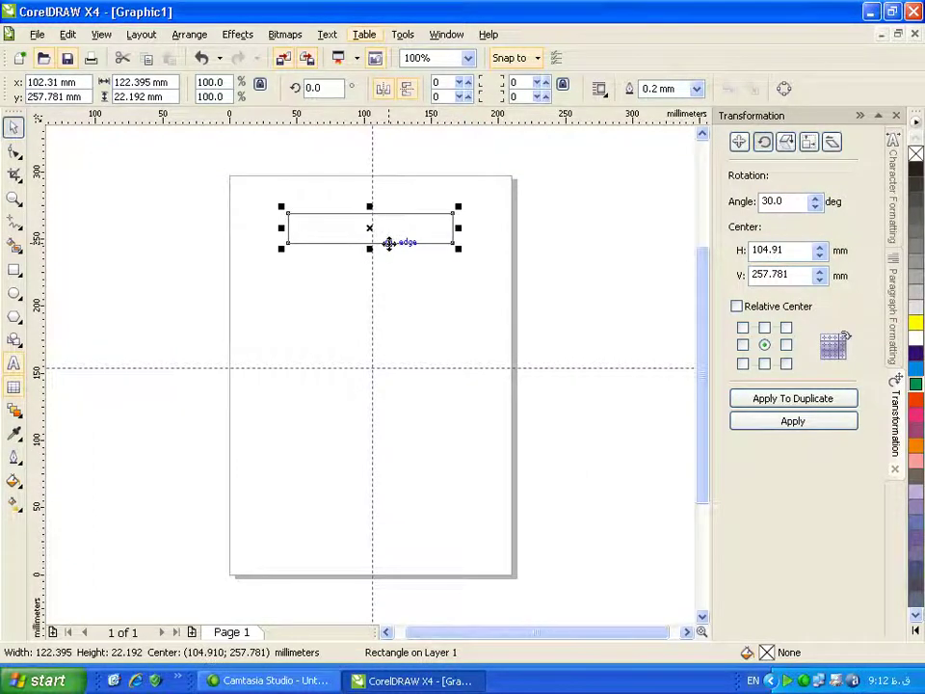
{"action": "key", "text": "Right"}
{"action": "key", "text": "Right"}
{"action": "key", "text": "Right"}
{"action": "key", "text": "Right"}
{"action": "key", "text": "Right"}
{"action": "key", "text": "Right"}
{"action": "key", "text": "Right"}
{"action": "key", "text": "Right"}
{"action": "key", "text": "Right"}
{"action": "key", "text": "Right"}
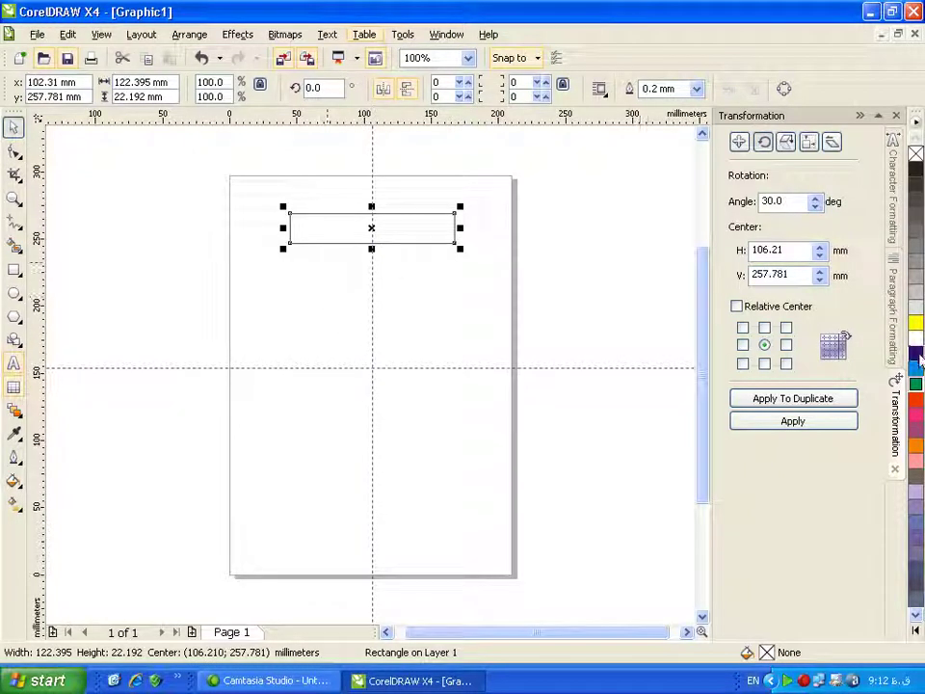
Fill the rectangle with yellow and remove its outline
{"action": "left_click", "coordinate": [915, 324]}
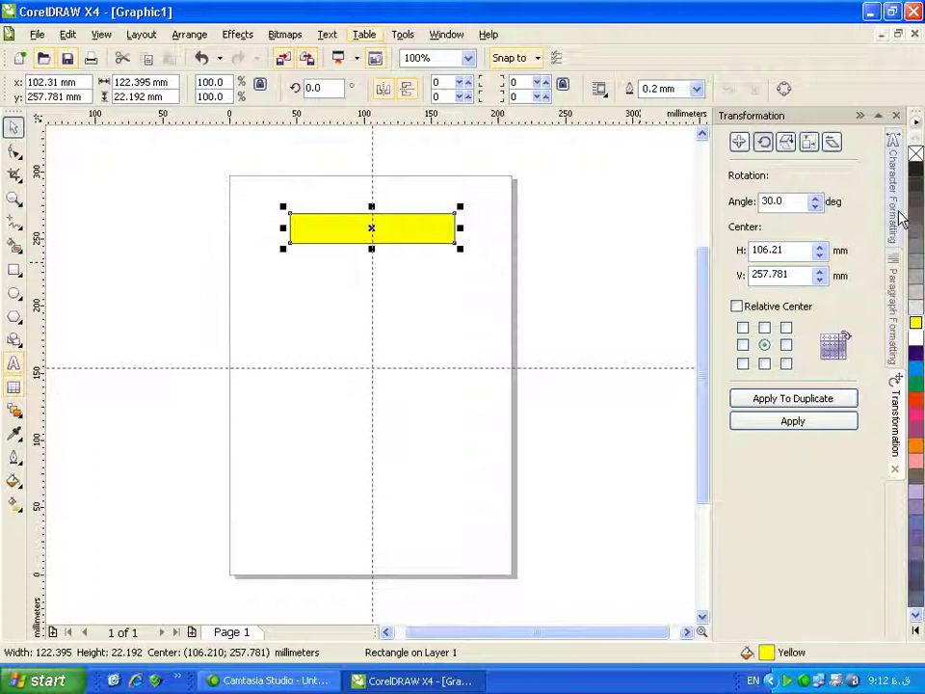
{"action": "right_click", "coordinate": [917, 154]}
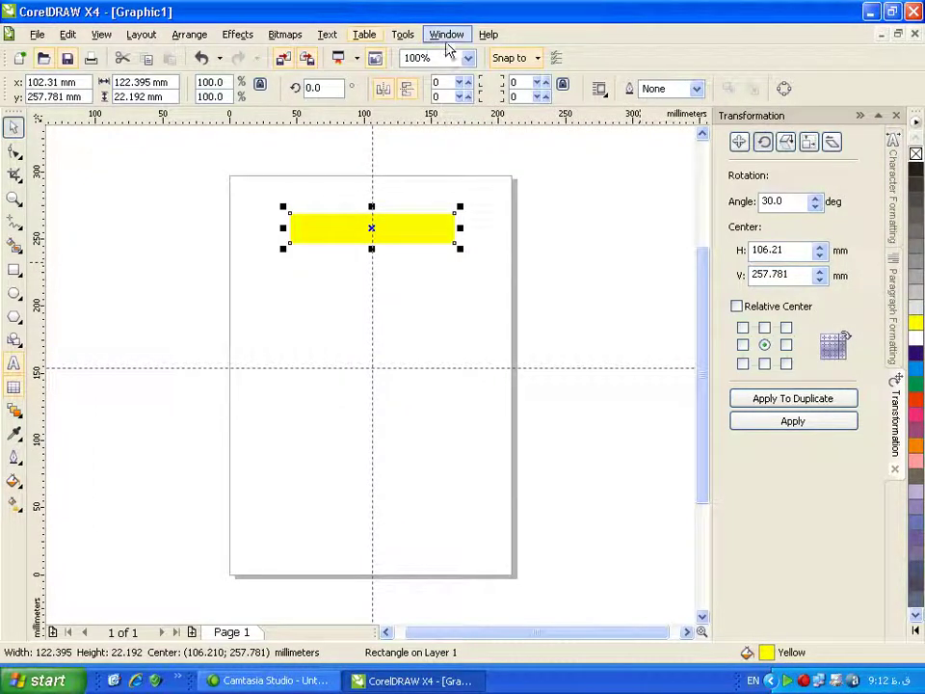
Open the Rotate transformation settings and move the rectangle's rotation center onto the intersection of the two guidelines
{"action": "left_click", "coordinate": [446, 35]}
{"action": "mouse_move", "coordinate": [489, 197]}
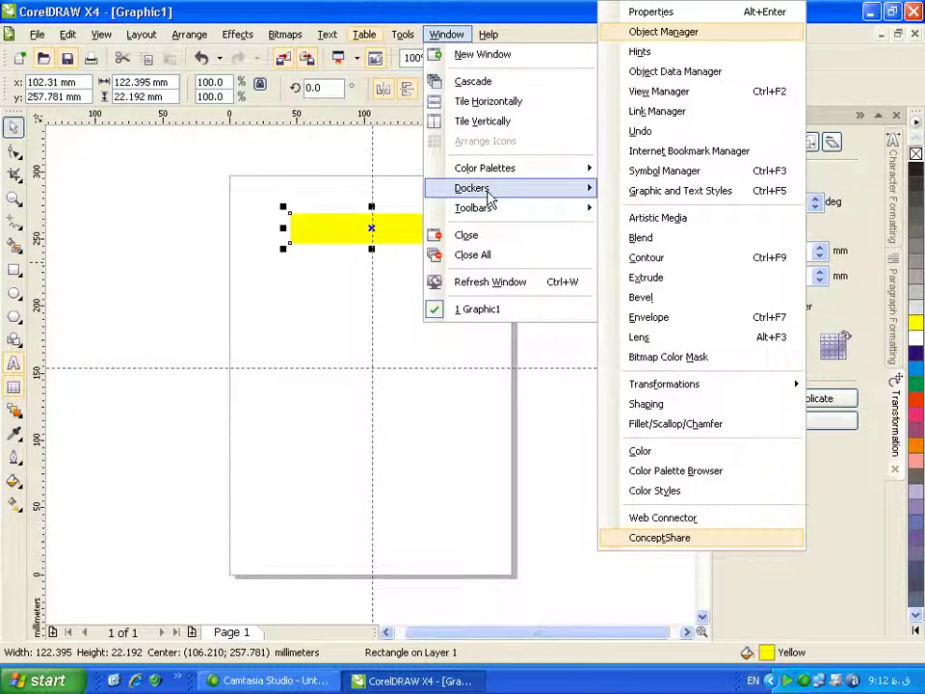
{"action": "mouse_move", "coordinate": [702, 386]}
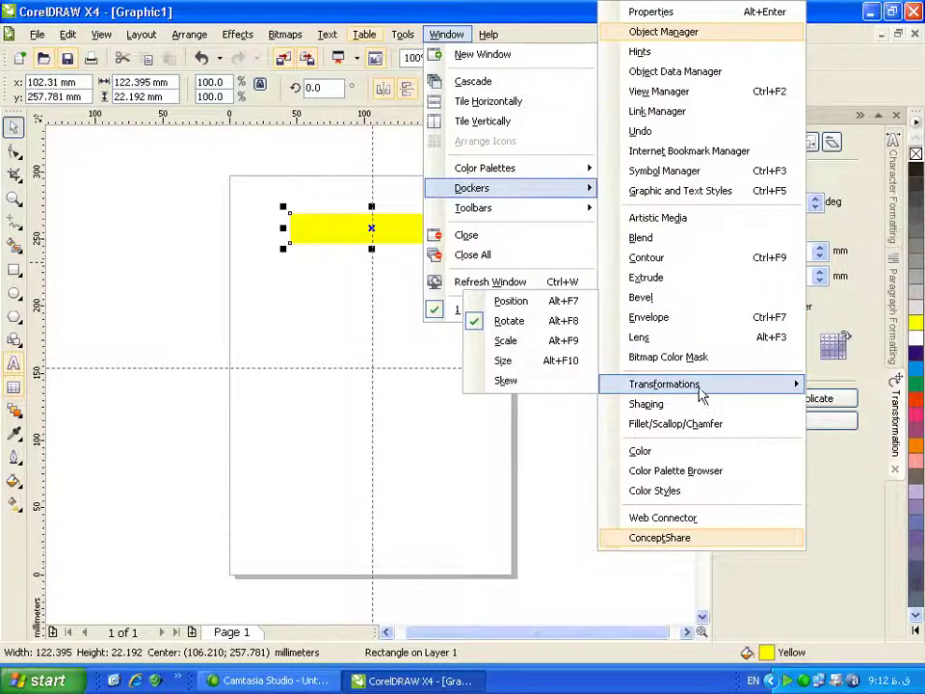
{"action": "left_click", "coordinate": [588, 332]}
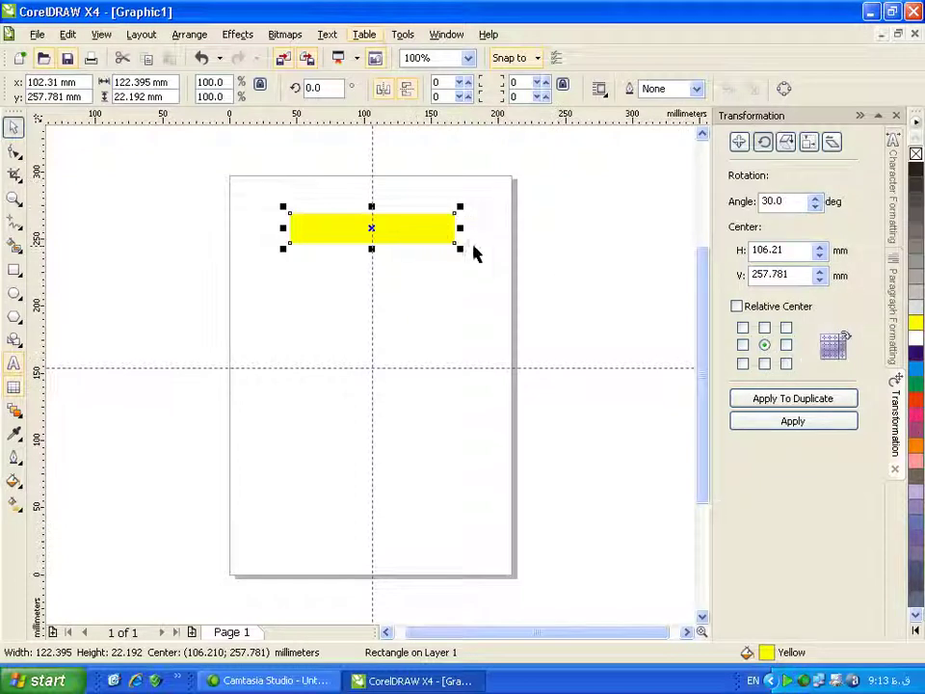
{"action": "left_click", "coordinate": [424, 231]}
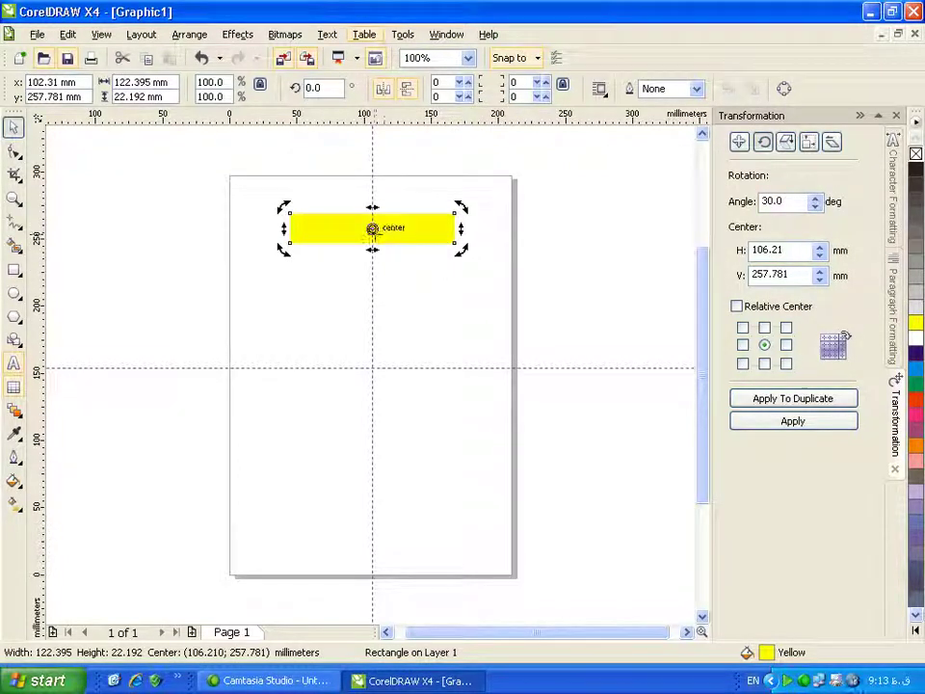
{"action": "mouse_move", "coordinate": [372, 230]}
{"action": "left_mouse_down"}
{"action": "mouse_move", "coordinate": [362, 309]}
{"action": "mouse_move", "coordinate": [372, 368]}
{"action": "left_mouse_up"}
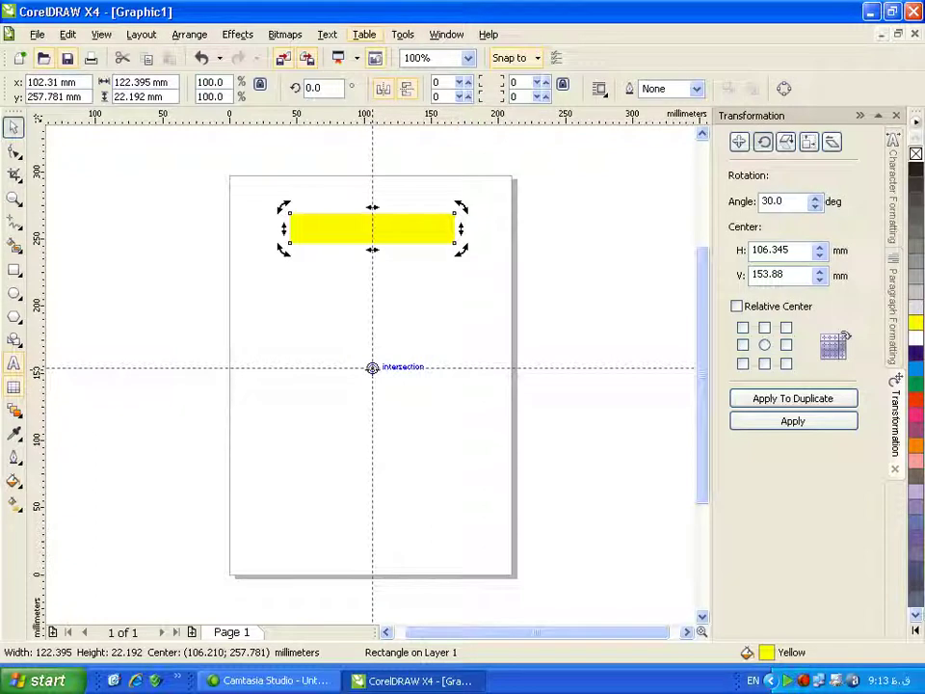
{"action": "left_click", "coordinate": [372, 368]}
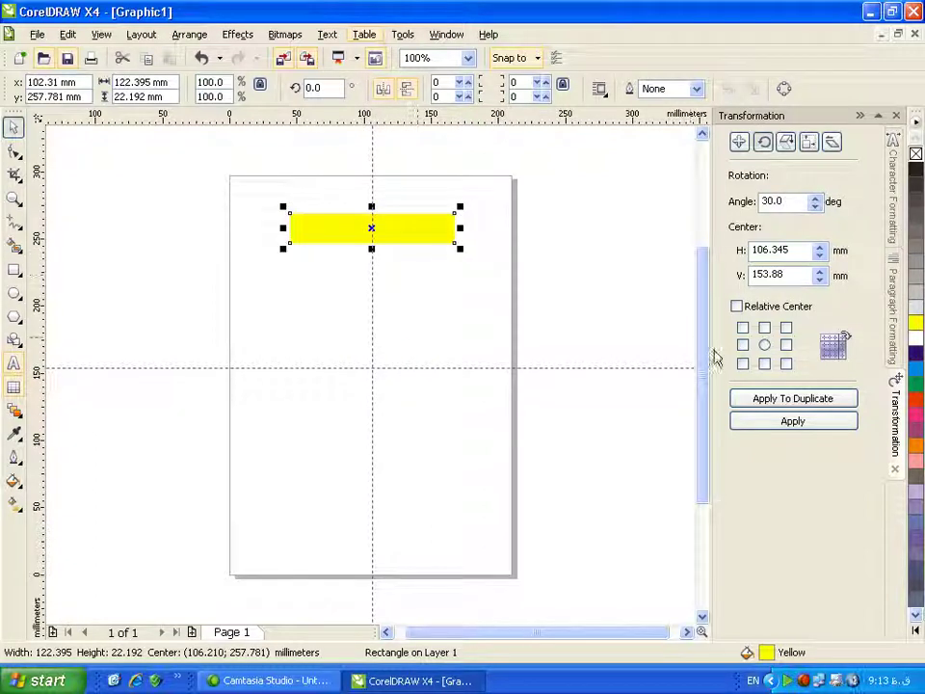
Rotate the rectangle itself 30 degrees about the guideline intersection, and undo that rotation
{"action": "left_click", "coordinate": [760, 422]}
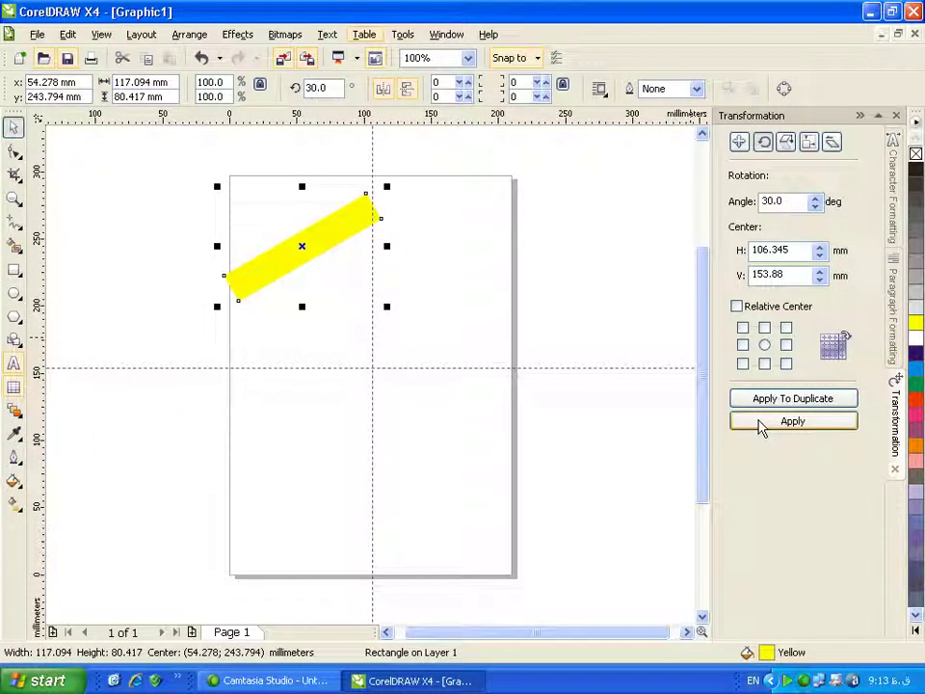
{"action": "key", "text": "ctrl+z"}
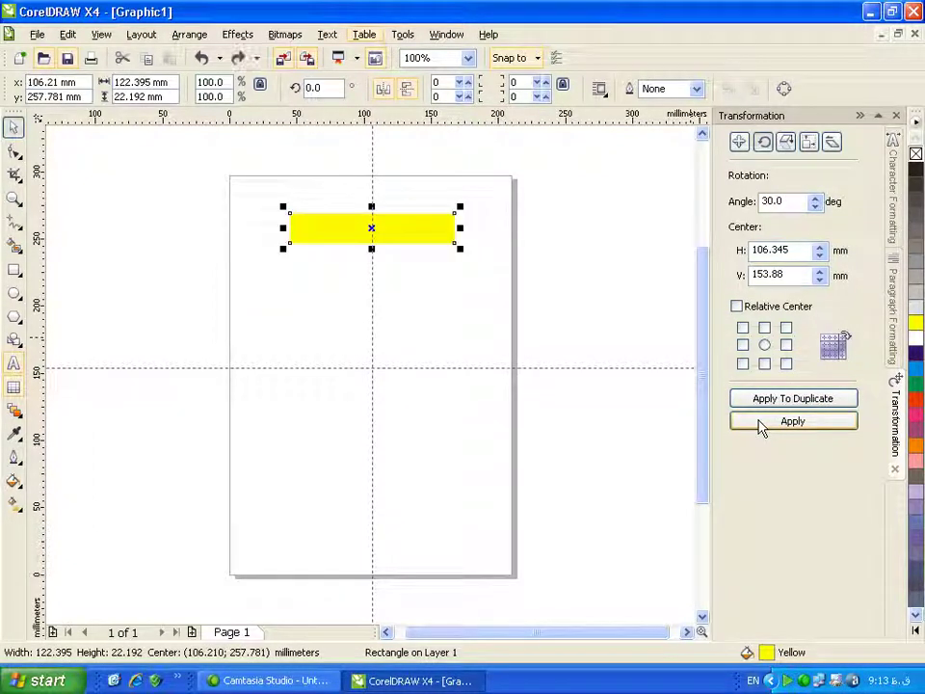
Create eleven duplicates of the rectangle, each rotated a further 30 degrees about the guideline intersection, to form a closed ring, and deselect
{"action": "left_click", "coordinate": [770, 406]}
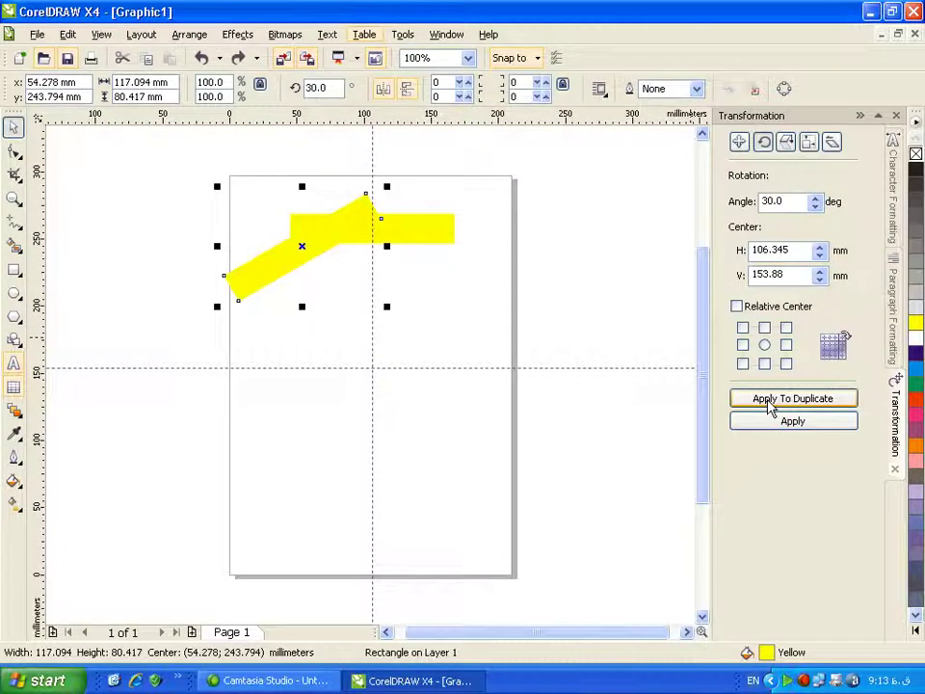
{"action": "left_click", "coordinate": [770, 407]}
{"action": "left_click", "coordinate": [770, 407]}
{"action": "left_click", "coordinate": [769, 407]}
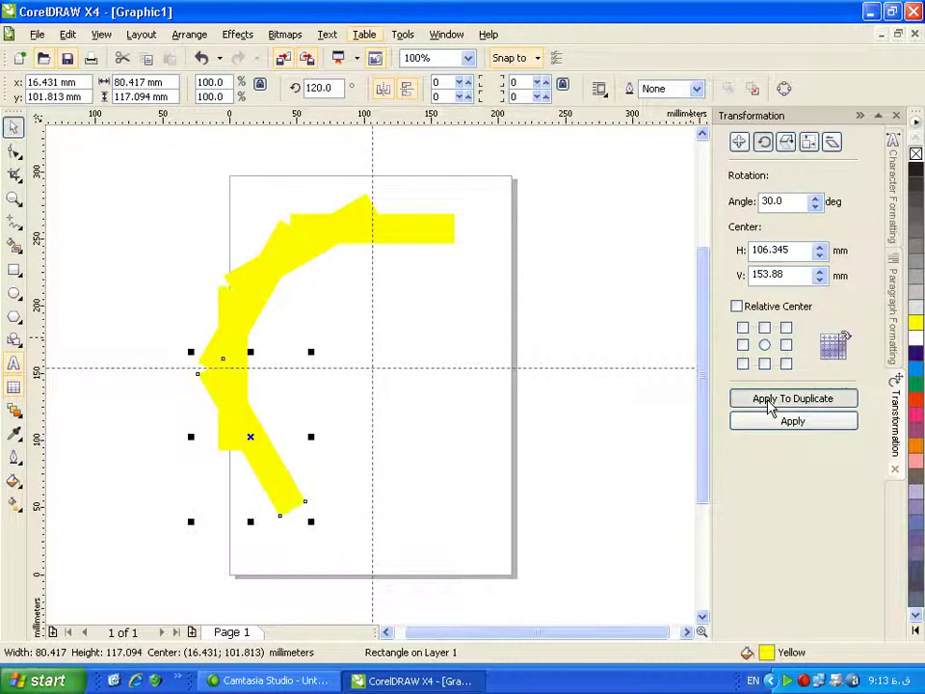
{"action": "left_click", "coordinate": [770, 407]}
{"action": "left_click", "coordinate": [770, 406]}
{"action": "left_click", "coordinate": [770, 407]}
{"action": "left_click", "coordinate": [770, 406]}
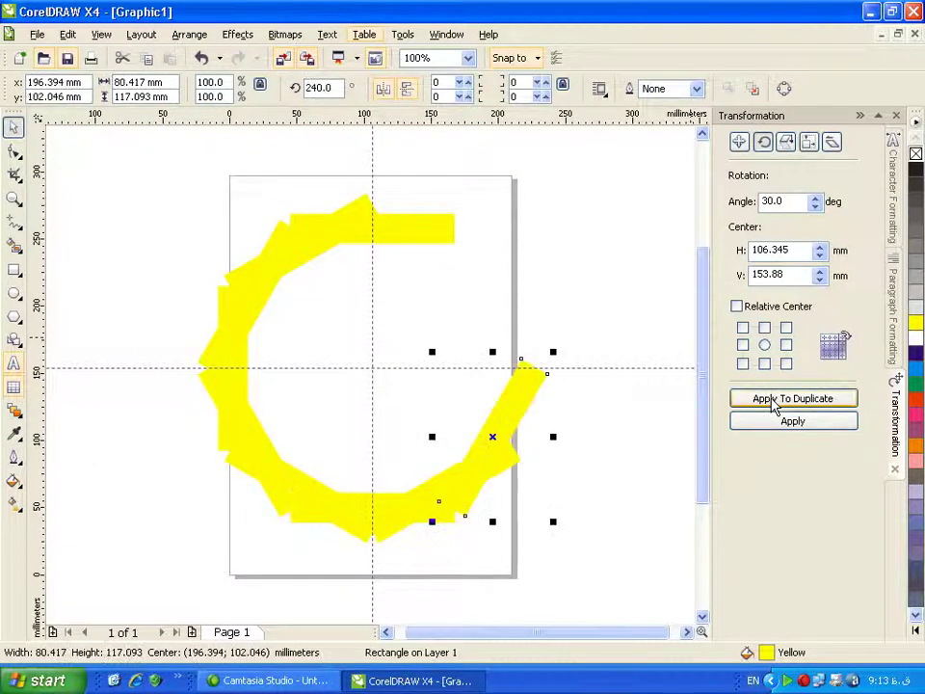
{"action": "left_click", "coordinate": [770, 407]}
{"action": "left_click", "coordinate": [773, 407]}
{"action": "left_click", "coordinate": [772, 407]}
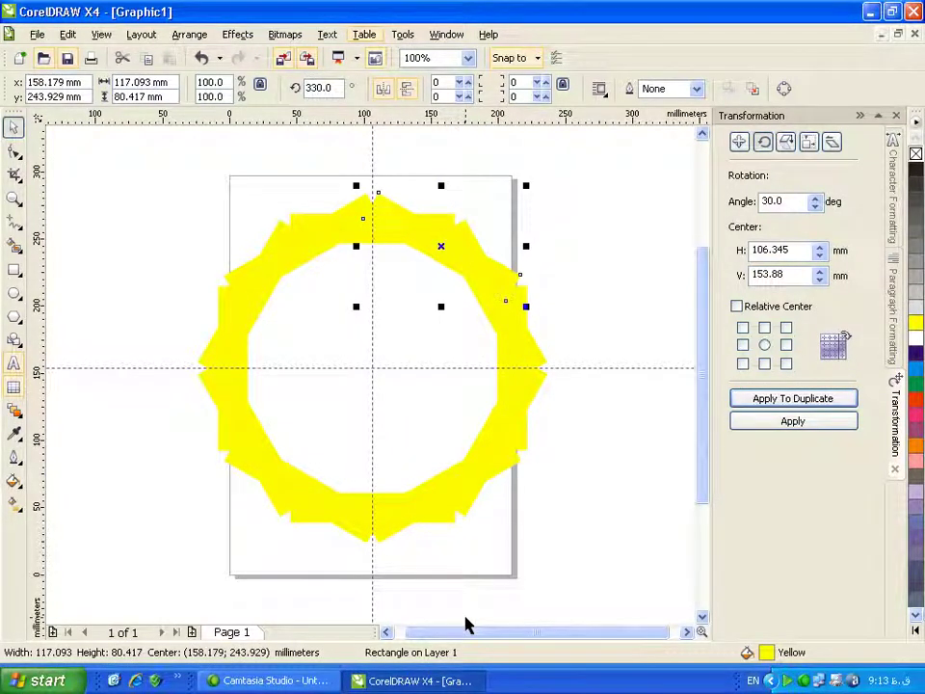
{"action": "left_click", "coordinate": [549, 495]}
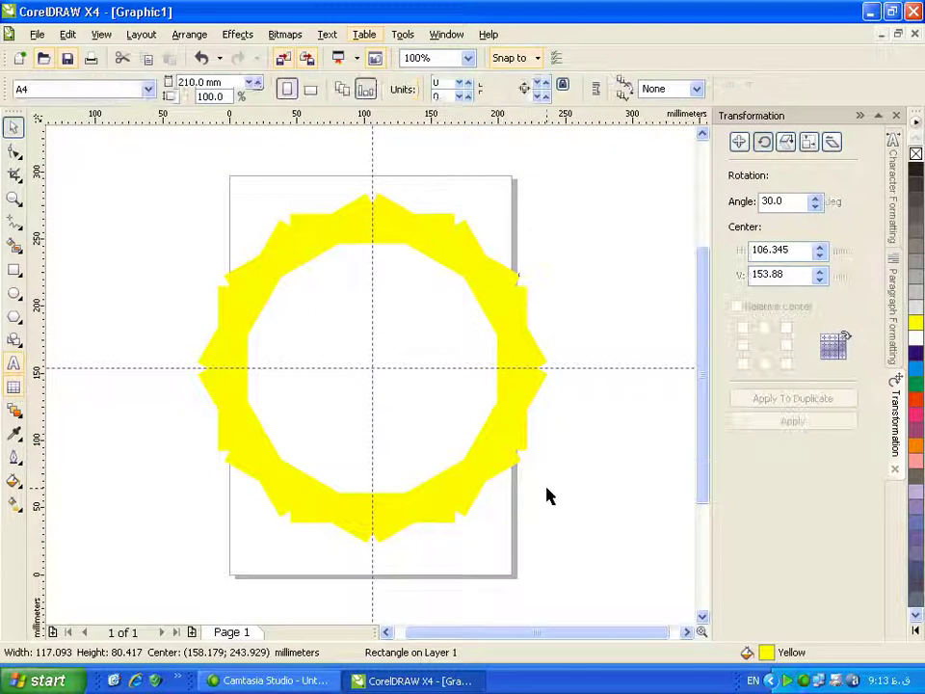
Try filling the original horizontal rectangle and the last copy, rotated 330 degrees, with blue, and undo the fill
{"action": "left_click", "coordinate": [313, 248]}
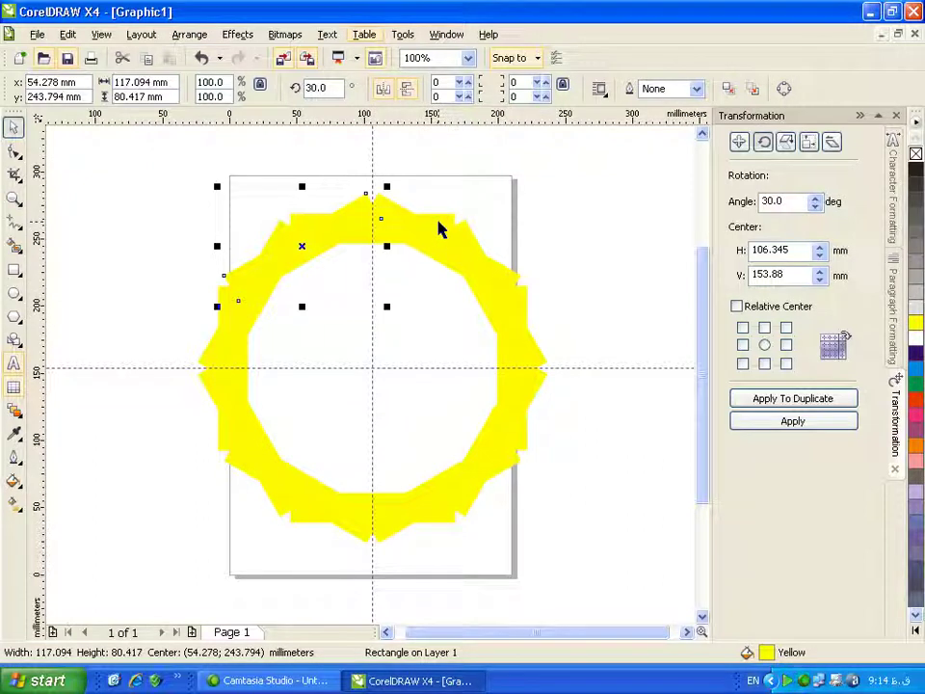
{"action": "left_click", "coordinate": [403, 186]}
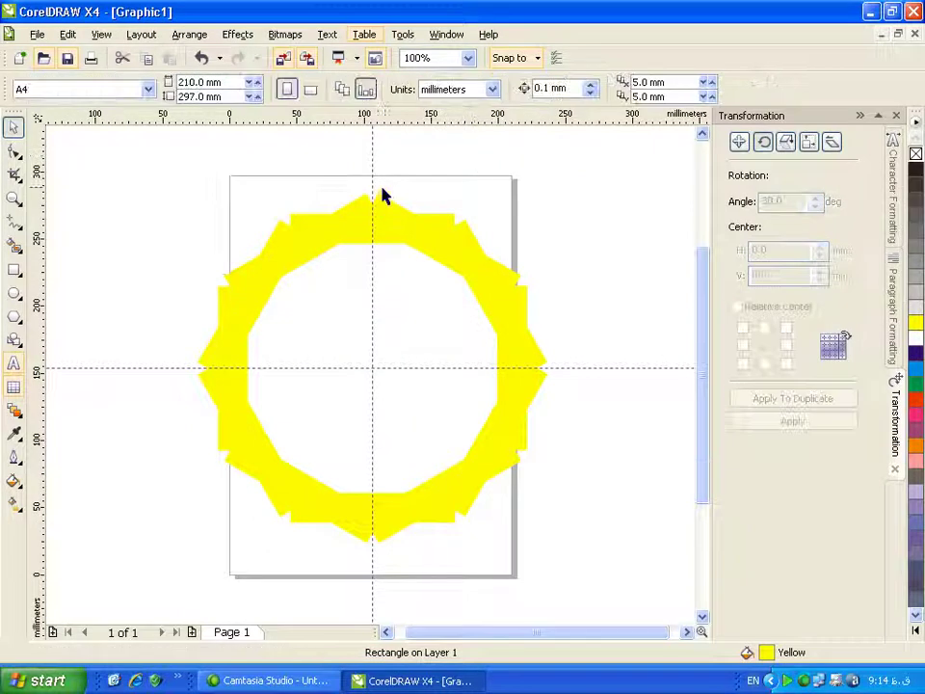
{"action": "left_click", "coordinate": [386, 199]}
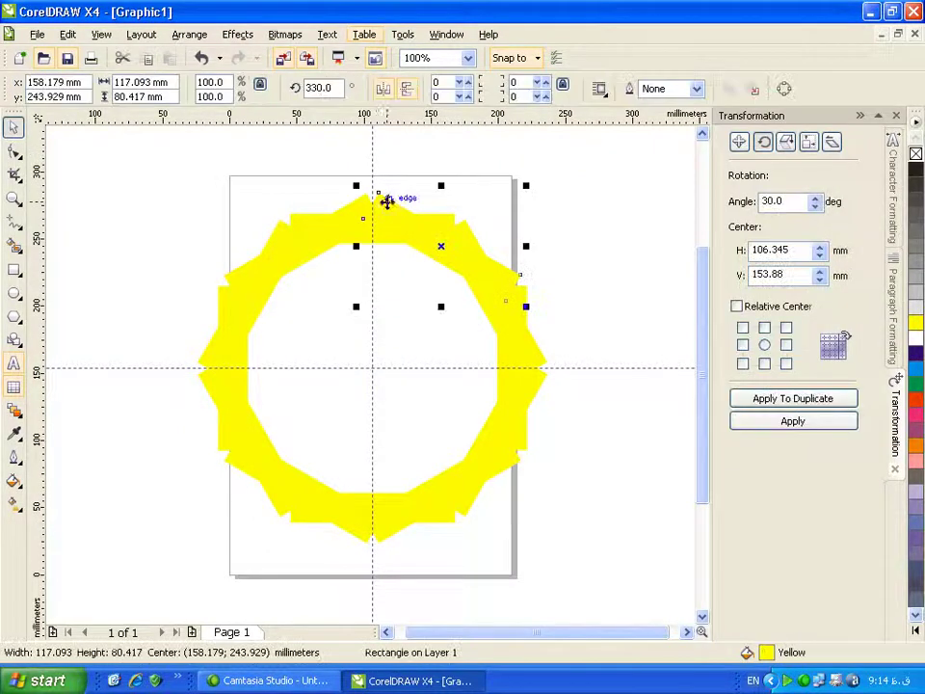
{"action": "left_click", "coordinate": [293, 214], "text": "shift"}
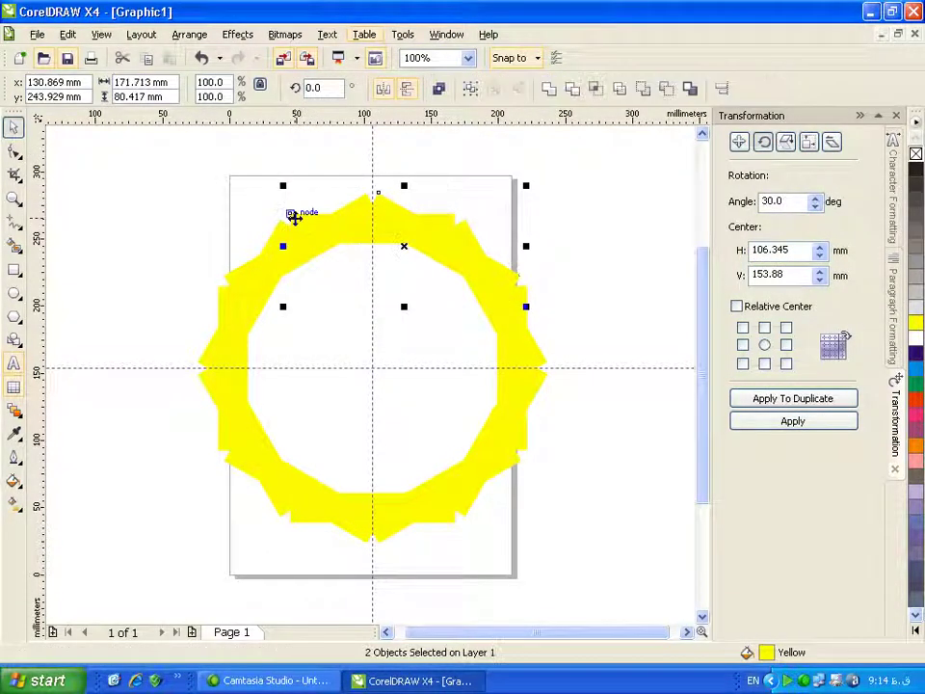
{"action": "left_click", "coordinate": [915, 356]}
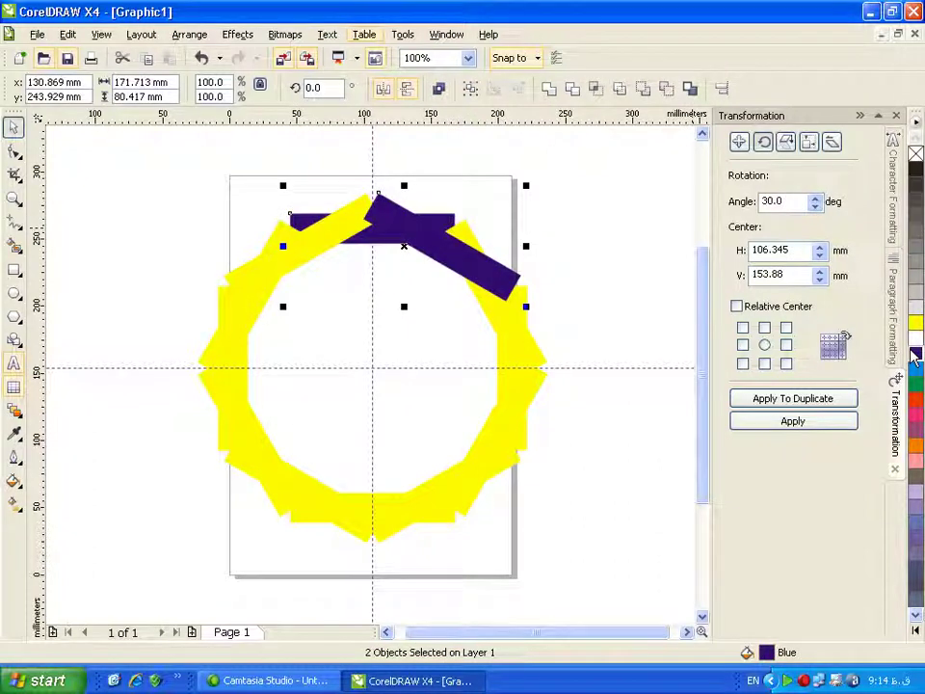
{"action": "key", "text": "ctrl+z"}
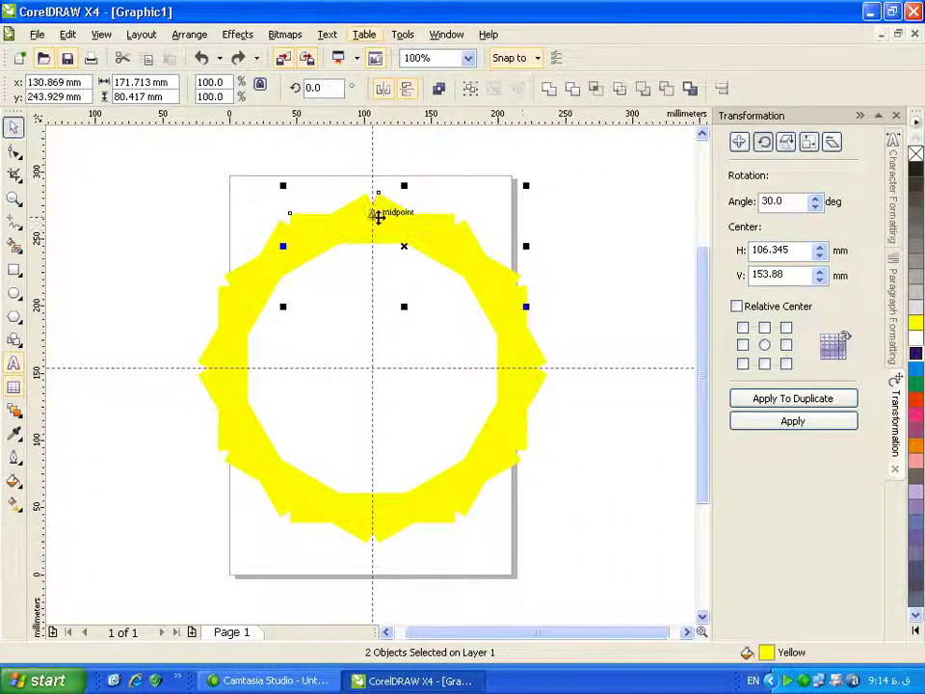
{"action": "left_click", "coordinate": [437, 205]}
Try filling the copies rotated 330 and 60 degrees with blue, and undo the fill
{"action": "left_click", "coordinate": [396, 217]}
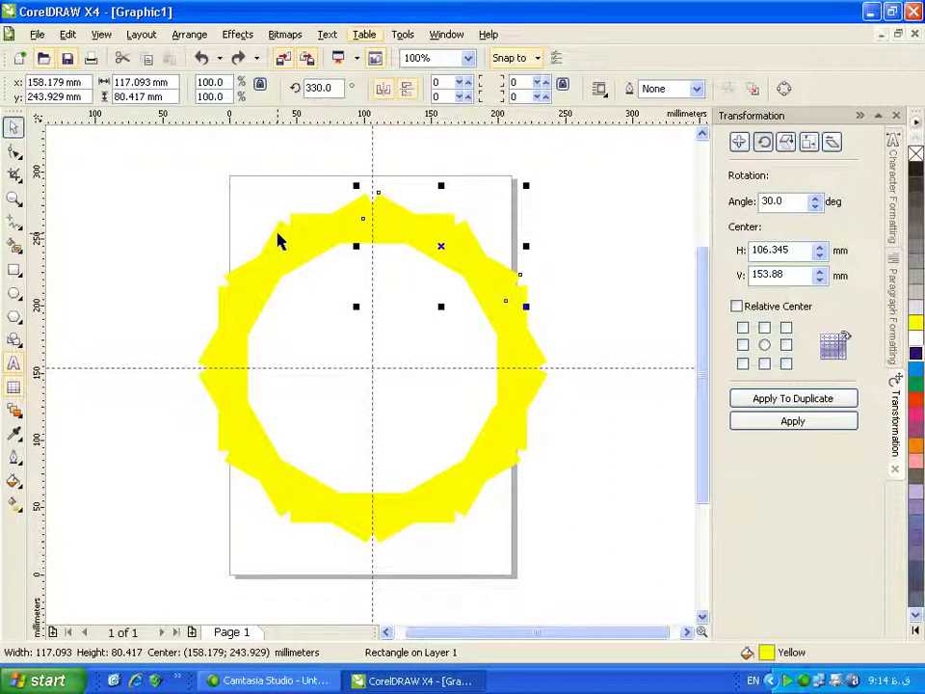
{"action": "left_click", "coordinate": [278, 238], "text": "shift"}
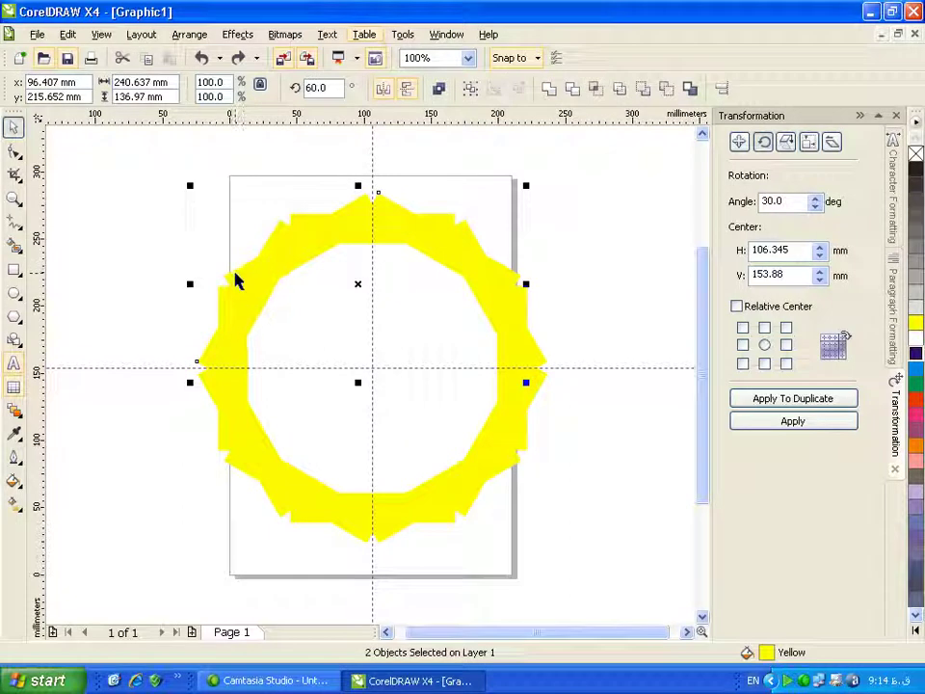
{"action": "left_click", "coordinate": [916, 355]}
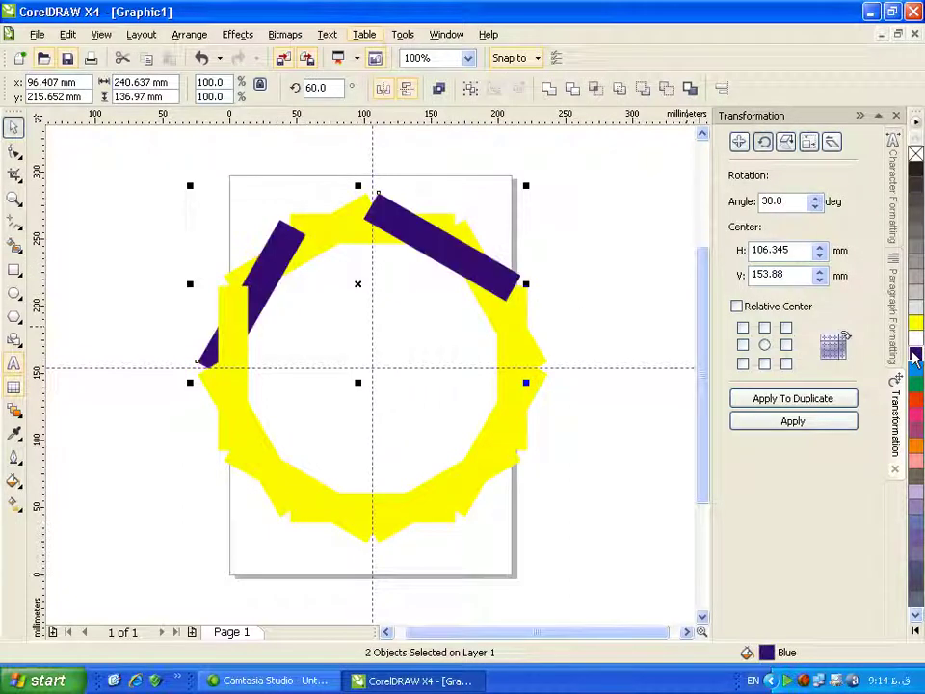
{"action": "key", "text": "ctrl+z"}
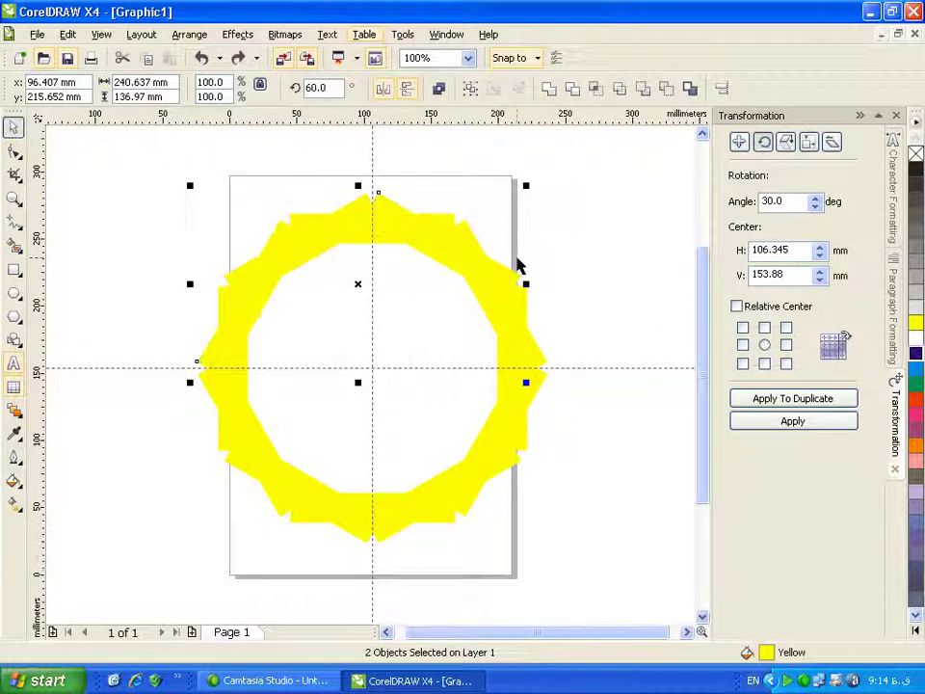
Try filling the nine ring rectangles at 330, 0 through 180 and 270 degrees with blue, undo the fill, and deselect
{"action": "left_click", "coordinate": [406, 184]}
{"action": "left_click", "coordinate": [369, 206]}
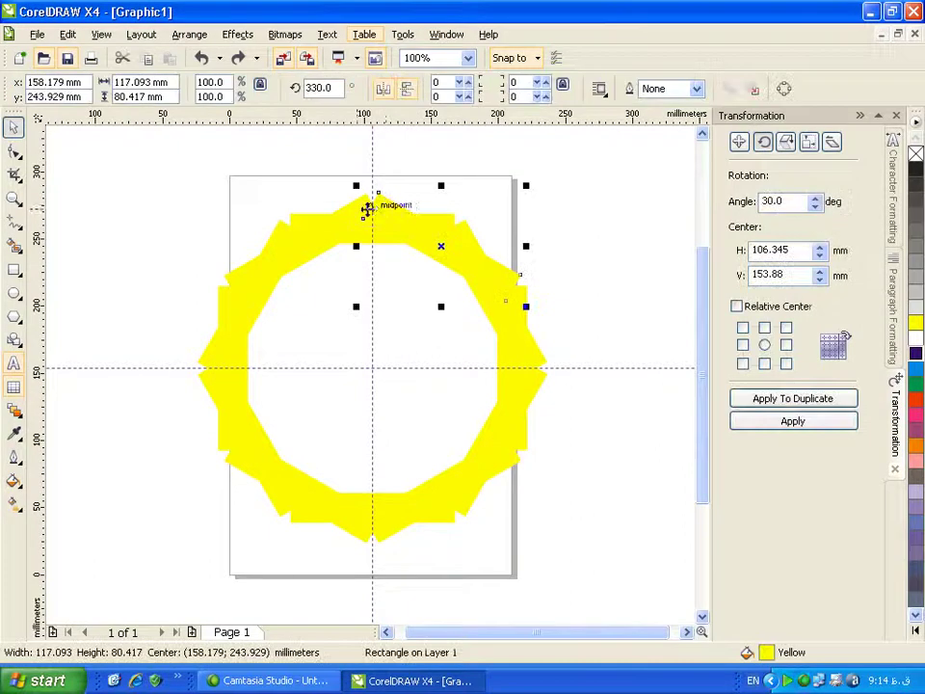
{"action": "left_click", "coordinate": [304, 224], "text": "shift"}
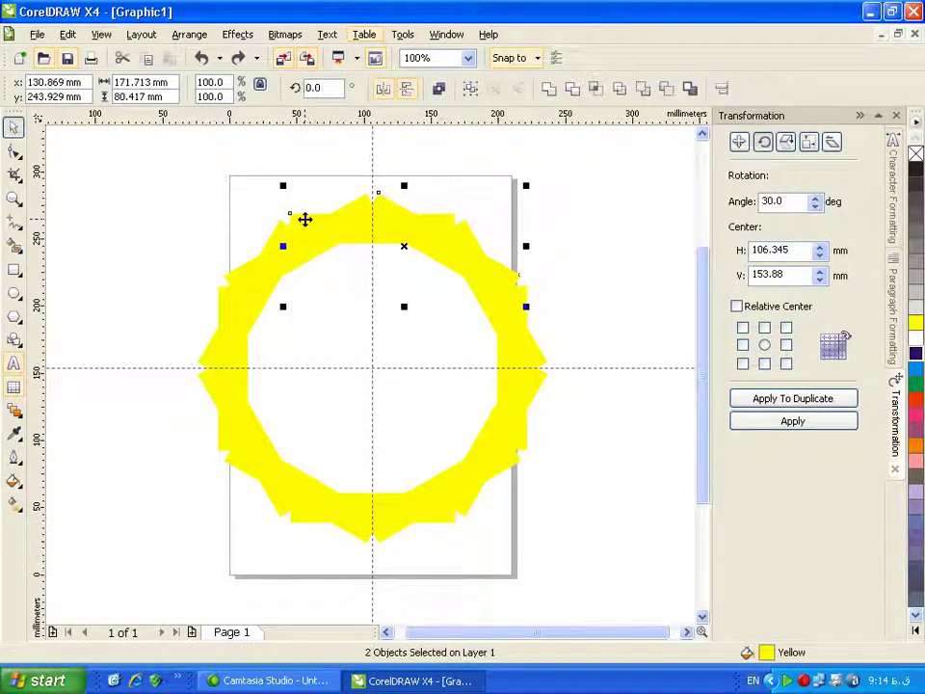
{"action": "left_click", "coordinate": [232, 278], "text": "shift"}
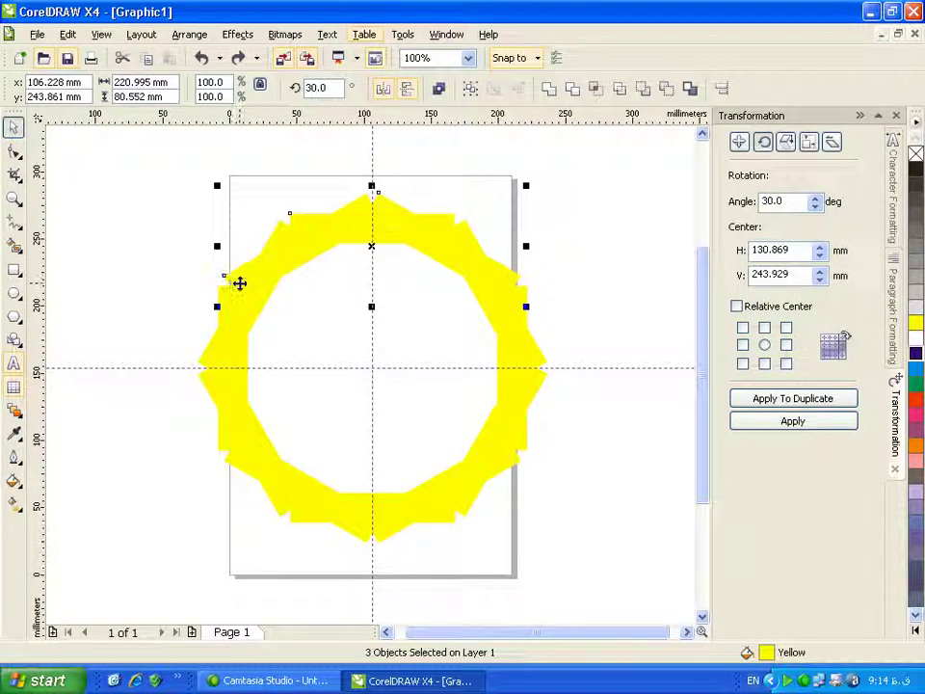
{"action": "left_click", "coordinate": [205, 364], "text": "shift"}
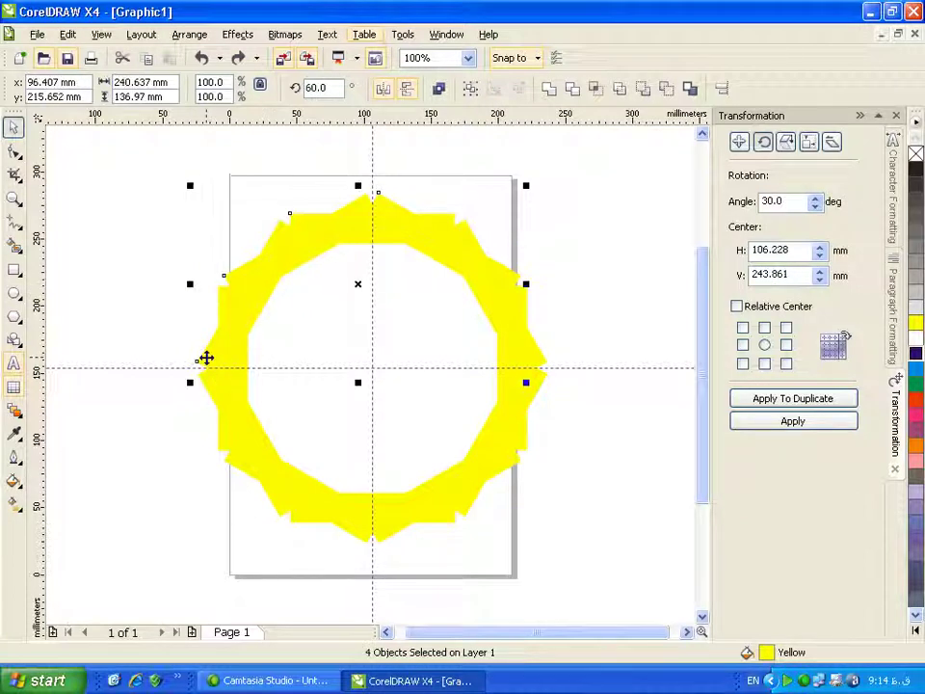
{"action": "left_click", "coordinate": [224, 439], "text": "shift"}
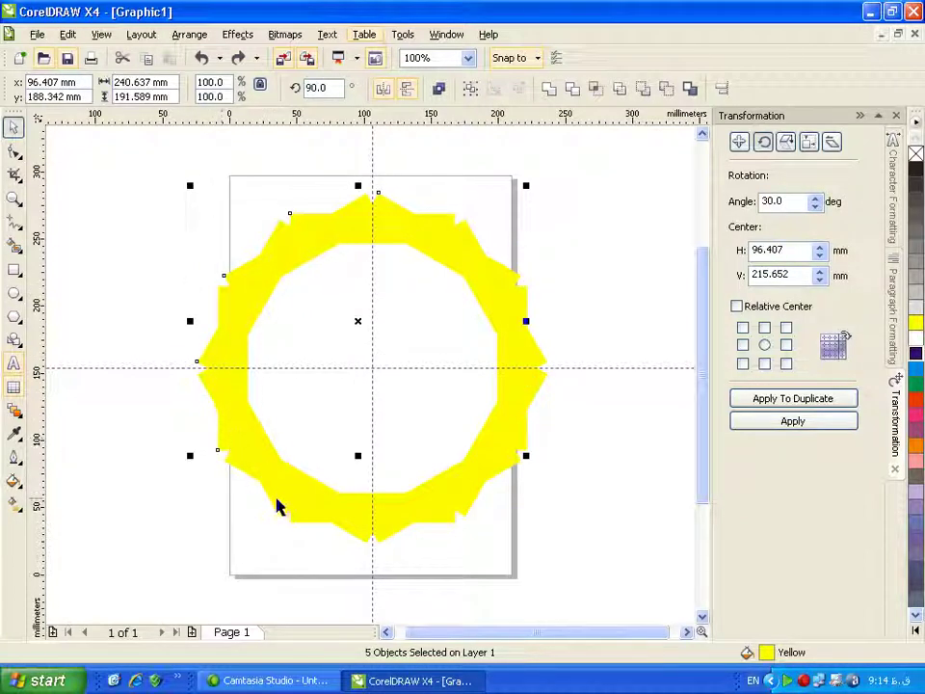
{"action": "left_click", "coordinate": [308, 520], "text": "shift"}
{"action": "left_click", "coordinate": [358, 542], "text": "shift"}
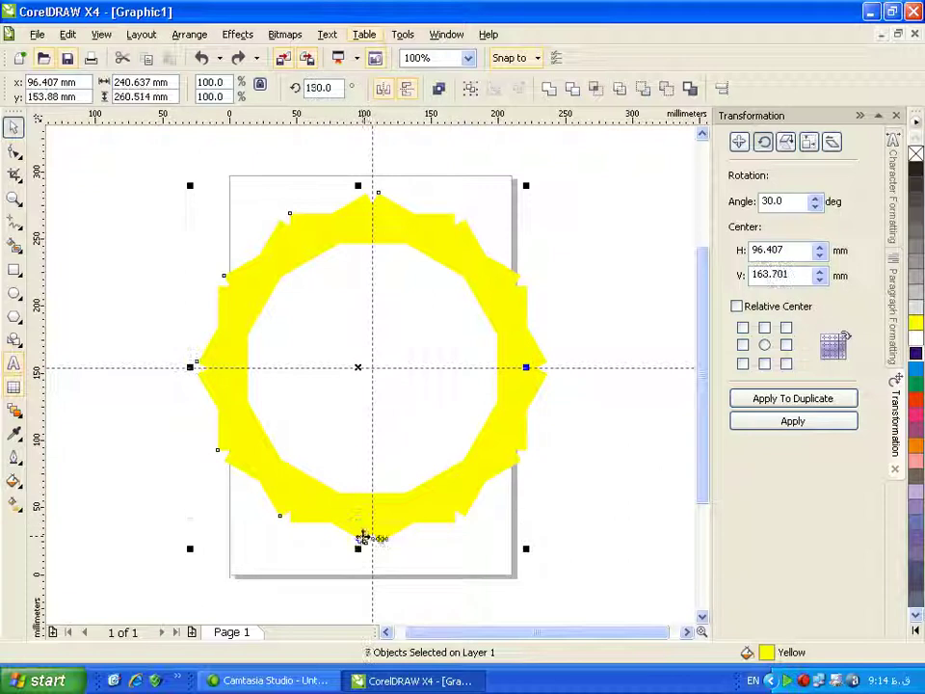
{"action": "left_click", "coordinate": [445, 517], "text": "shift"}
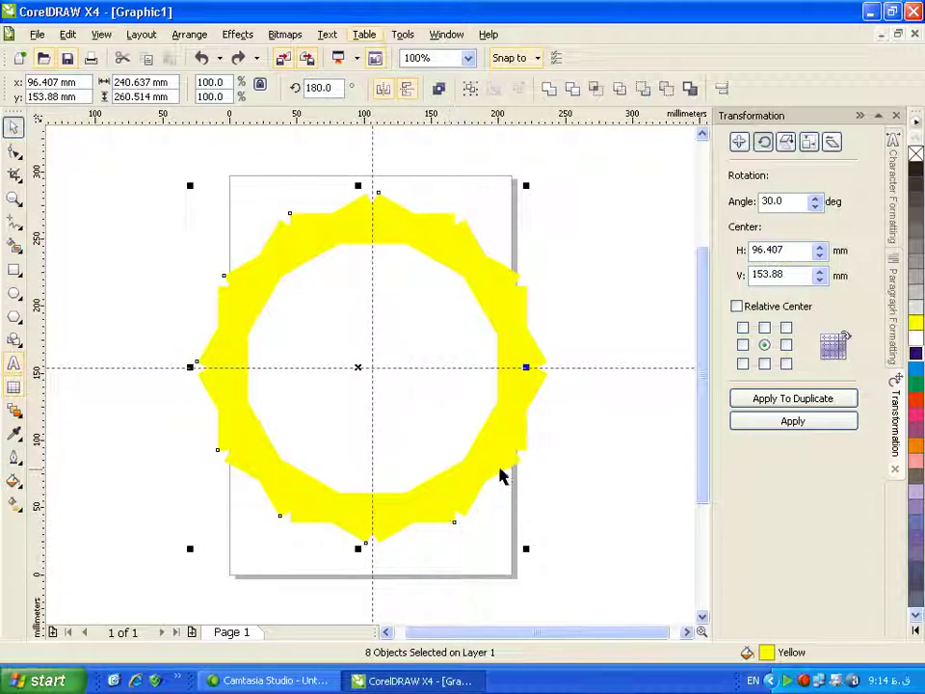
{"action": "left_click", "coordinate": [522, 443], "text": "shift"}
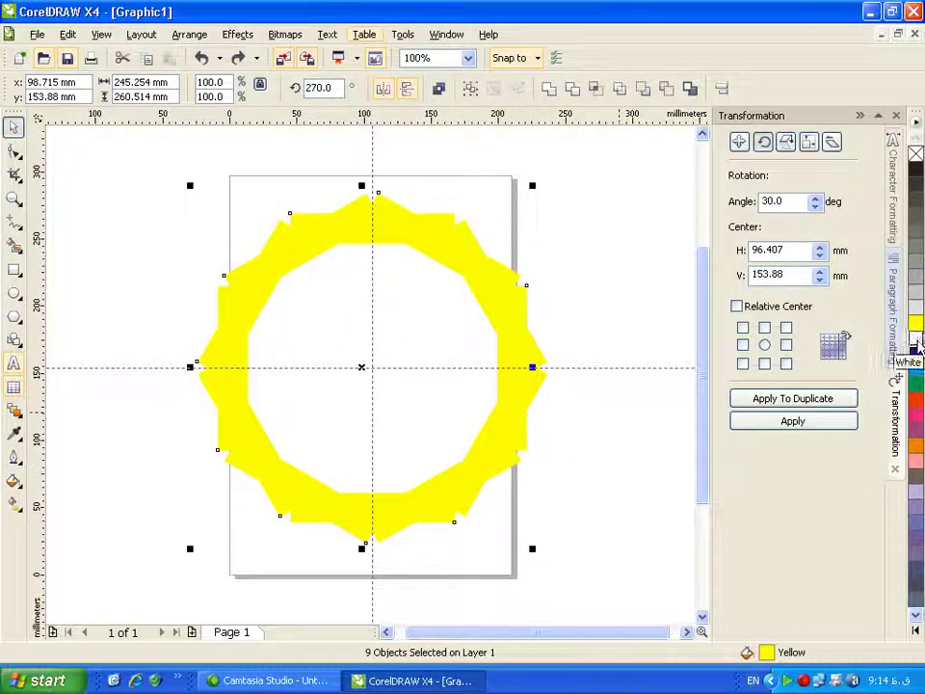
{"action": "left_click", "coordinate": [916, 354]}
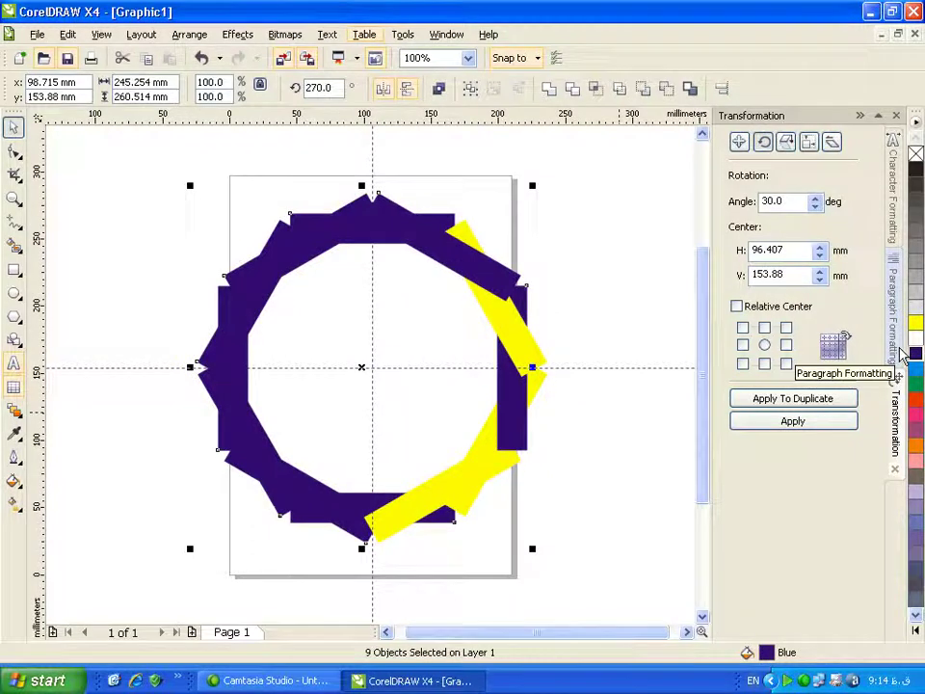
{"action": "key", "text": "ctrl+z"}
{"action": "left_click", "coordinate": [402, 163]}
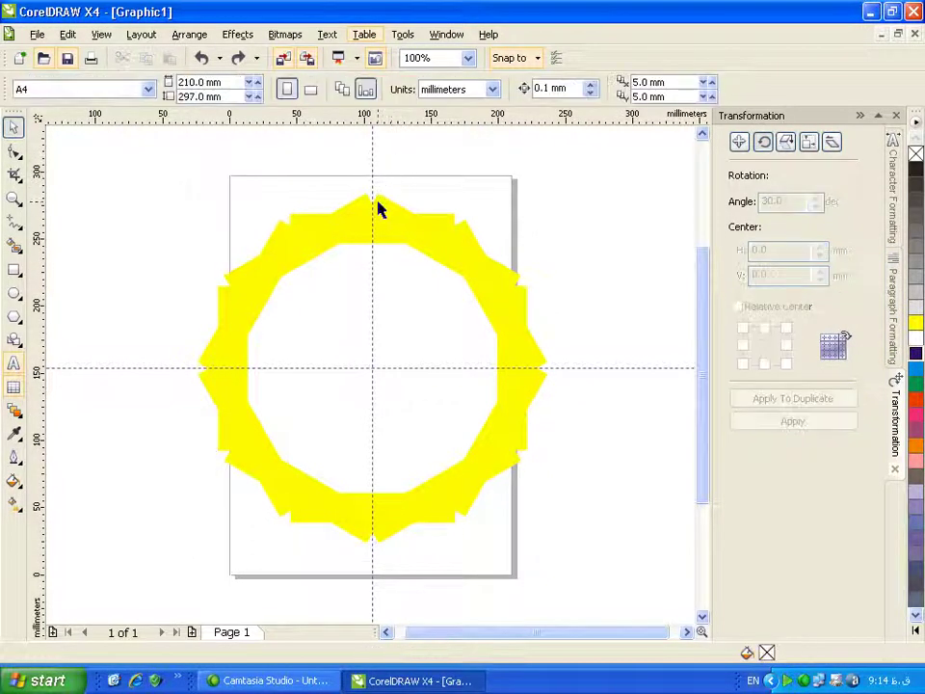
Fill the copies rotated 330, 60 and 120 degrees with blue, and deselect
{"action": "left_click", "coordinate": [386, 200]}
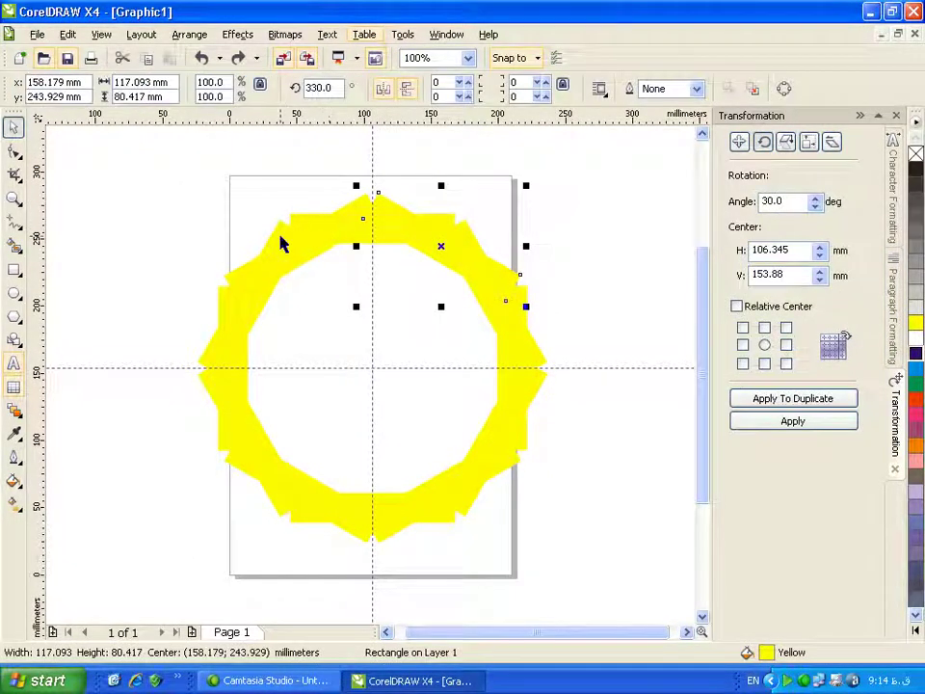
{"action": "left_click", "coordinate": [244, 271], "text": "shift"}
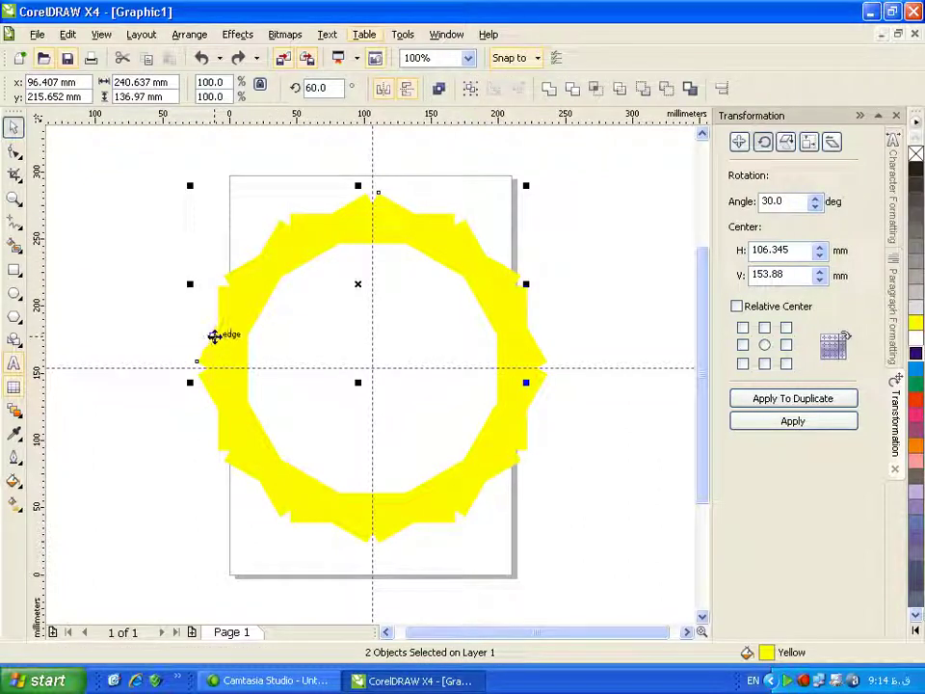
{"action": "left_click", "coordinate": [915, 355]}
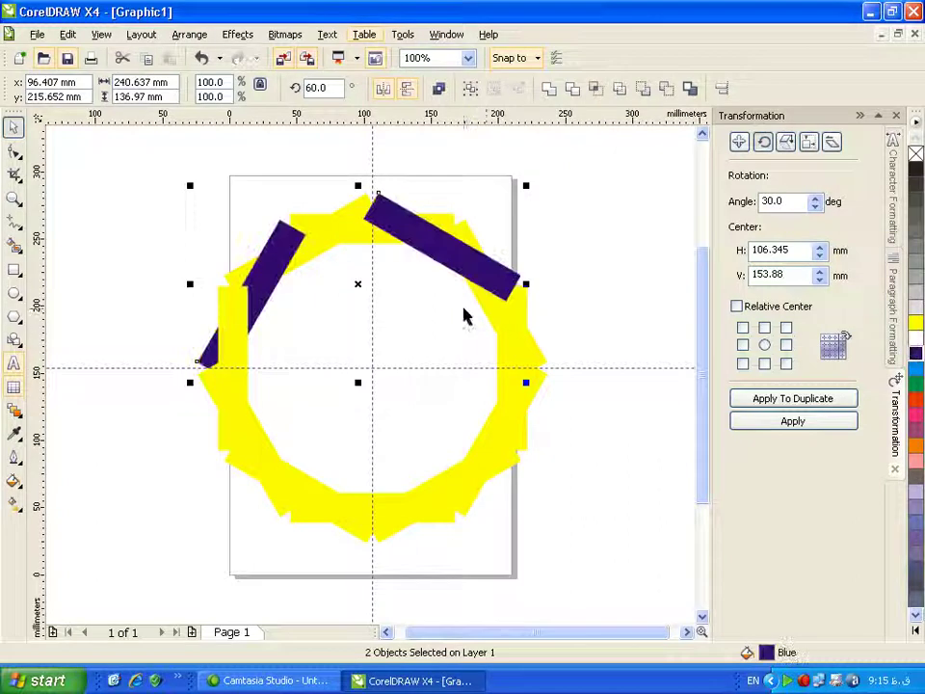
{"action": "left_click", "coordinate": [190, 217]}
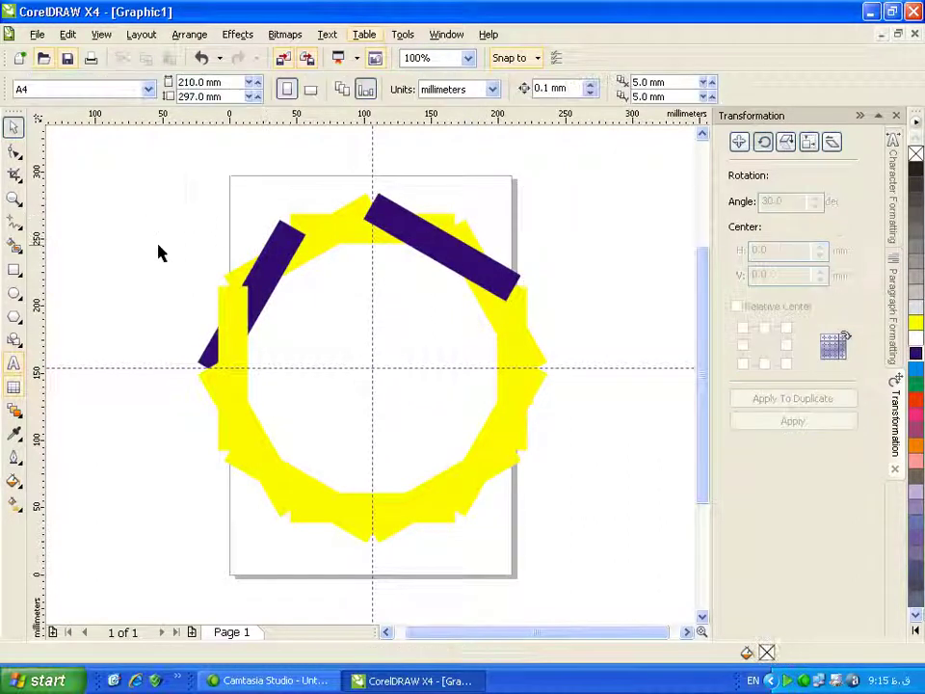
{"action": "left_click", "coordinate": [201, 371]}
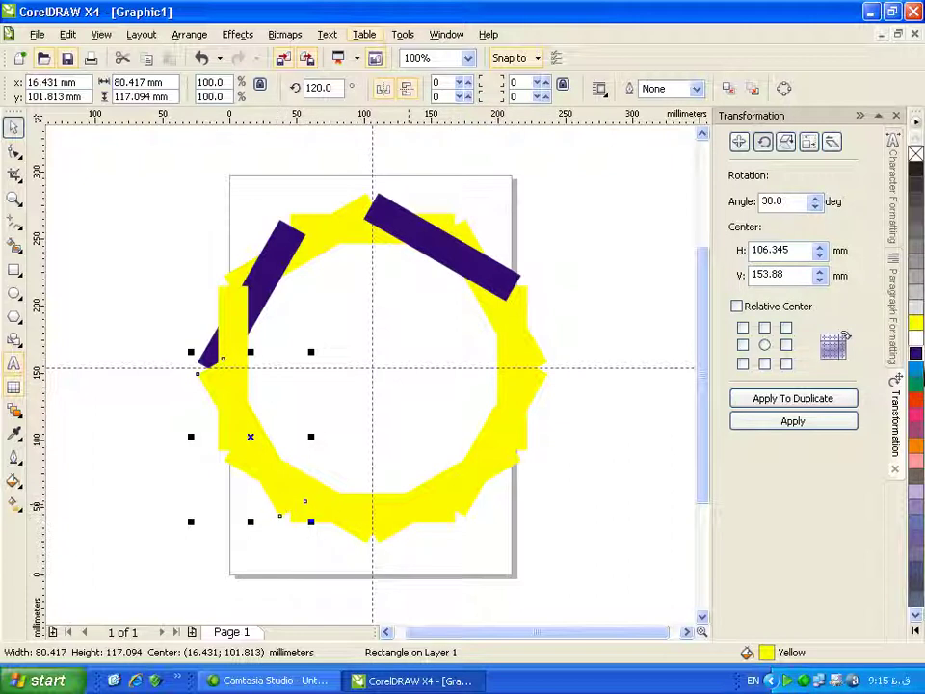
{"action": "left_click", "coordinate": [916, 355]}
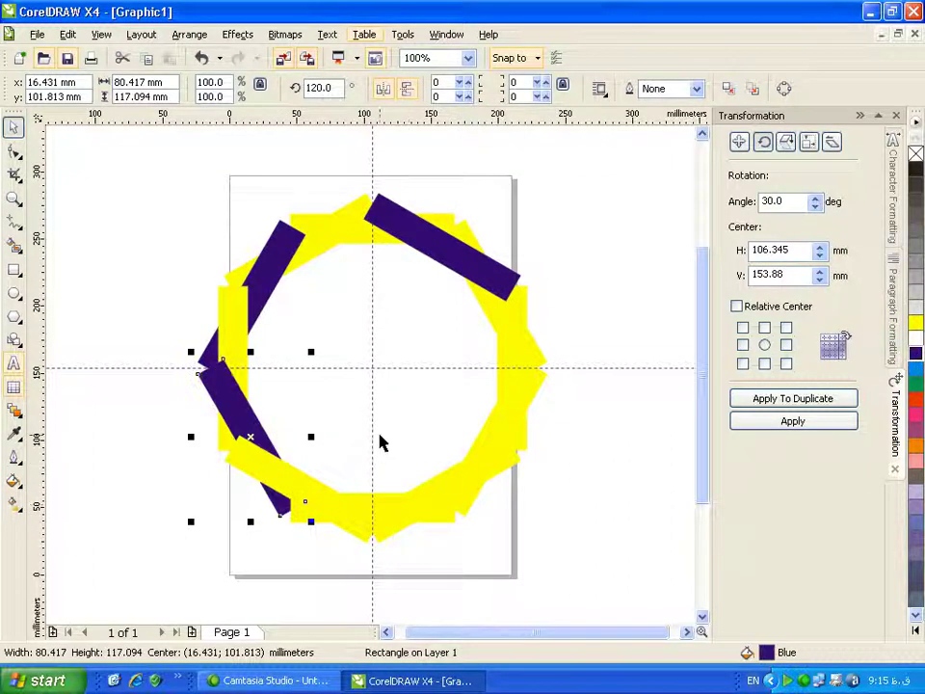
{"action": "left_click", "coordinate": [160, 582]}
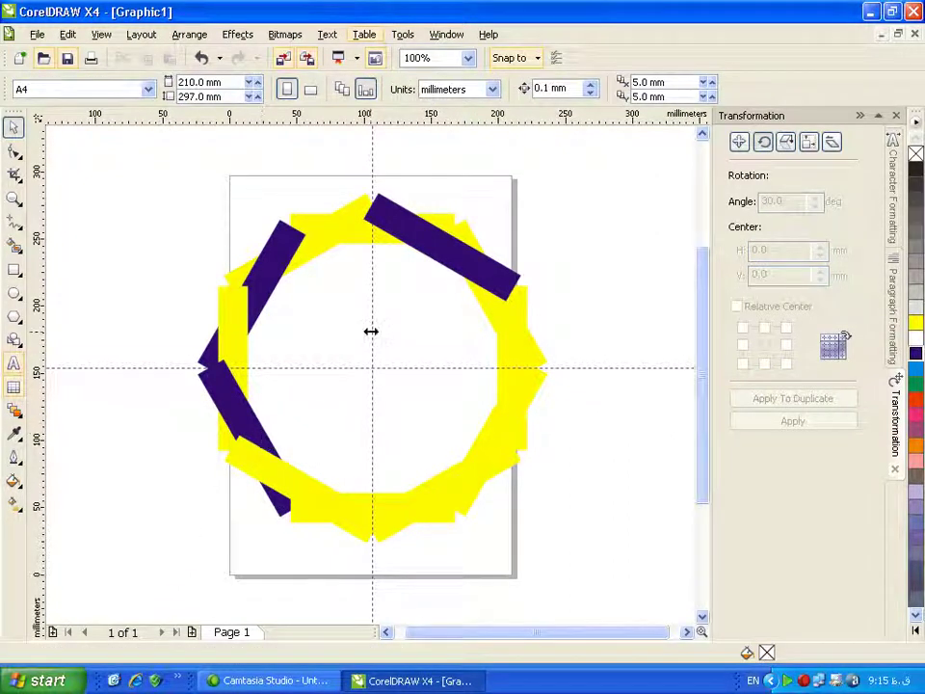
Fill the copy rotated 330 degrees with yellow, and the two horizontal rectangles at the ring's top and bottom with blue
{"action": "left_click", "coordinate": [465, 282]}
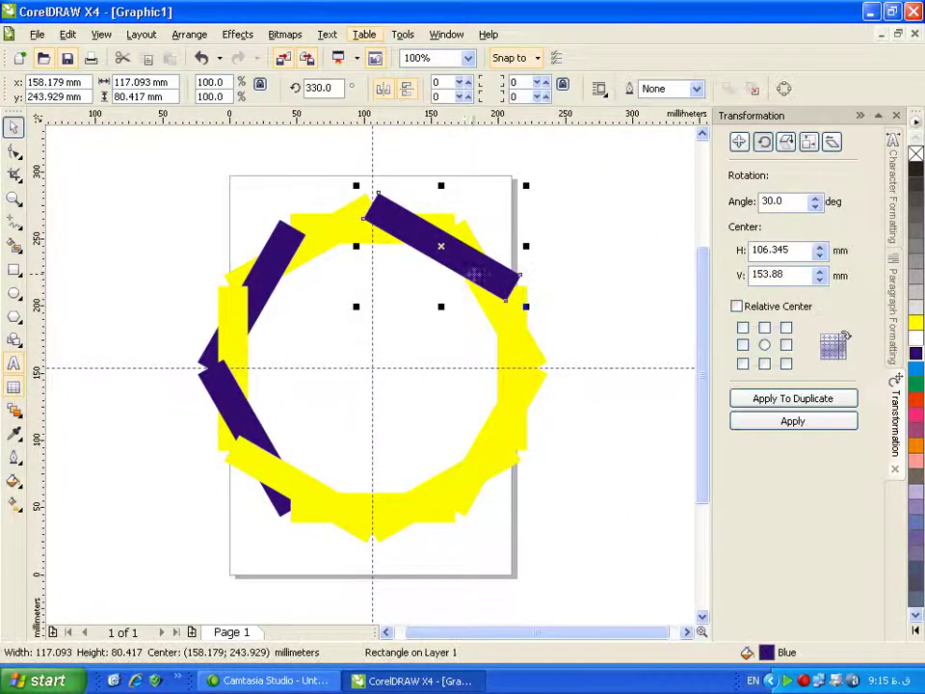
{"action": "left_click", "coordinate": [916, 323]}
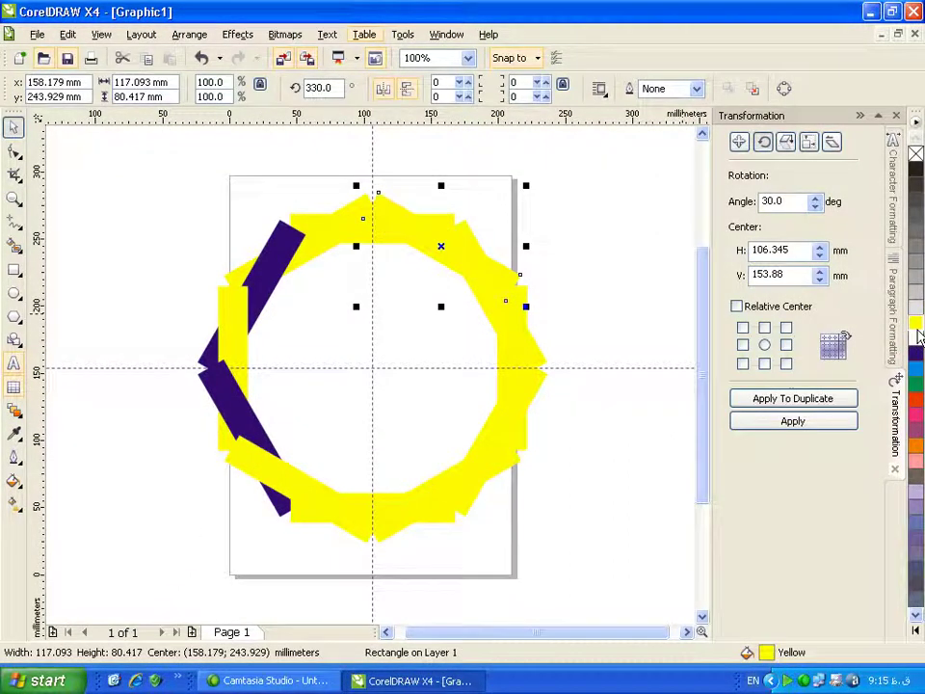
{"action": "left_click", "coordinate": [299, 224]}
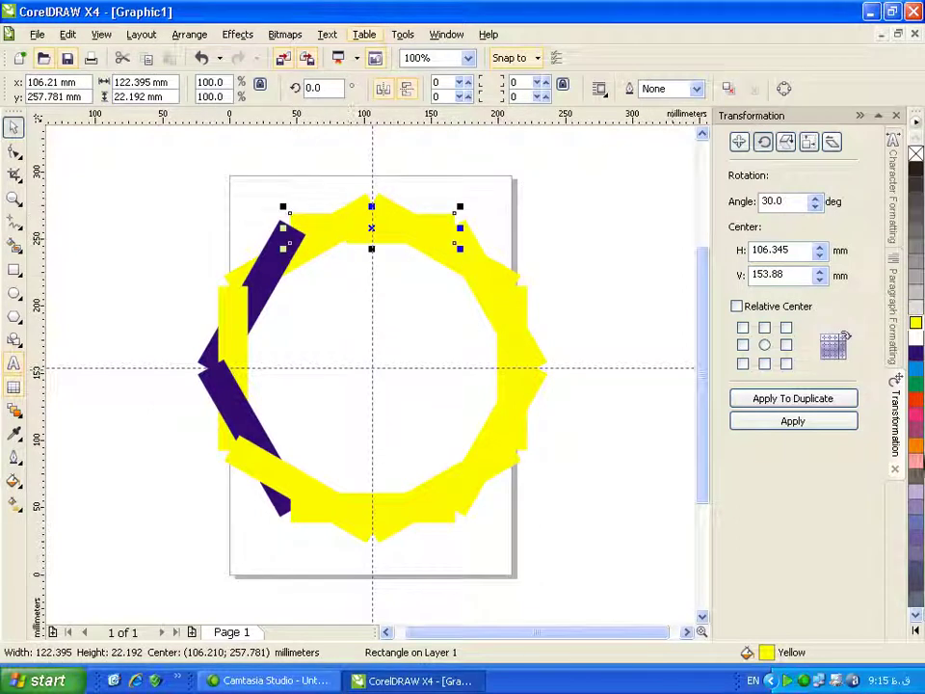
{"action": "left_click", "coordinate": [915, 355]}
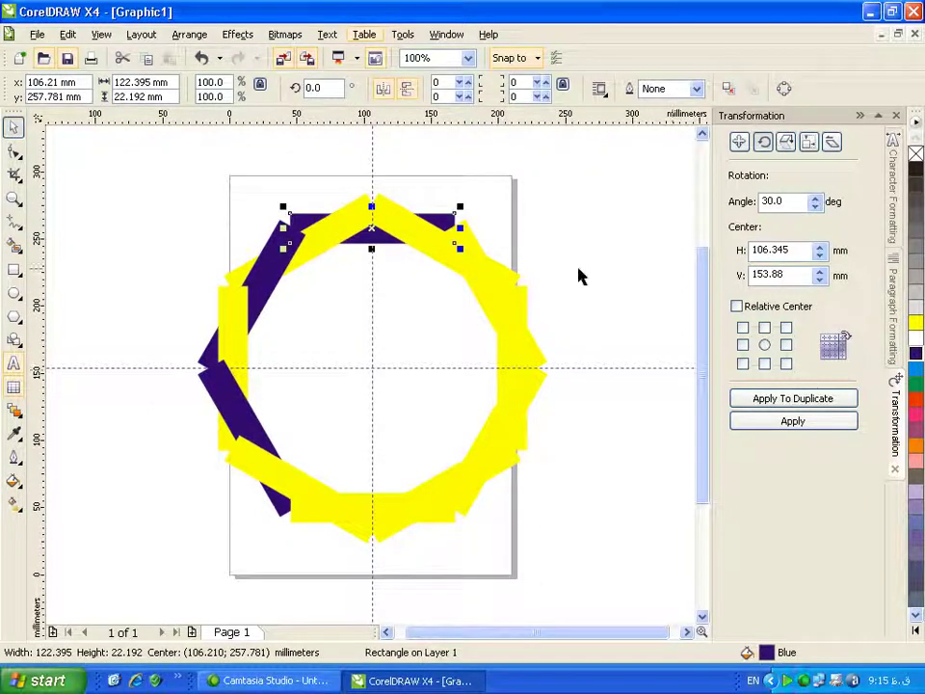
{"action": "left_click", "coordinate": [297, 517]}
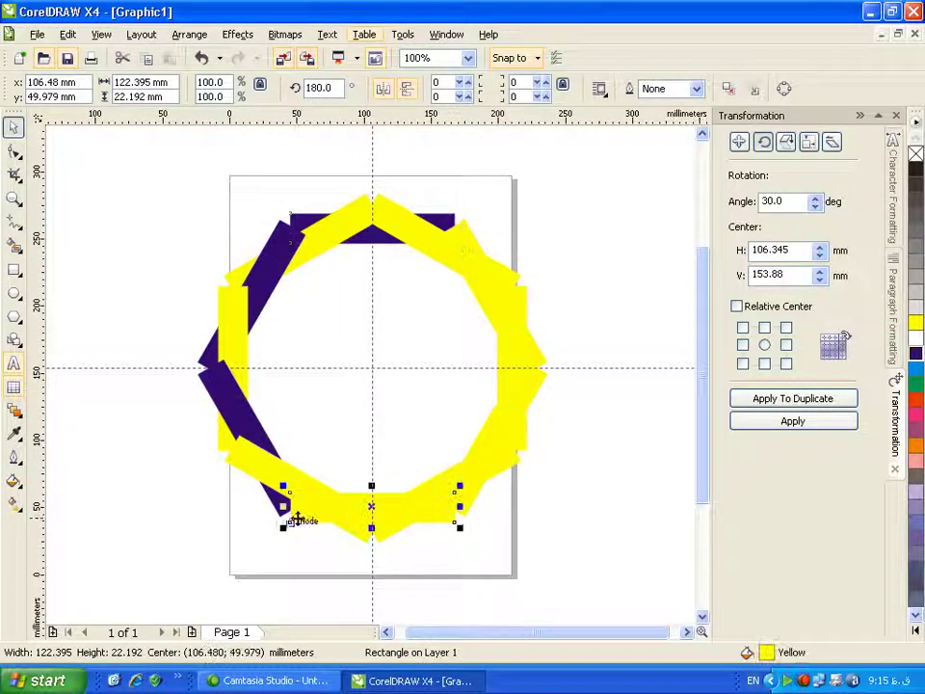
{"action": "left_click", "coordinate": [916, 361]}
{"action": "left_click", "coordinate": [915, 354]}
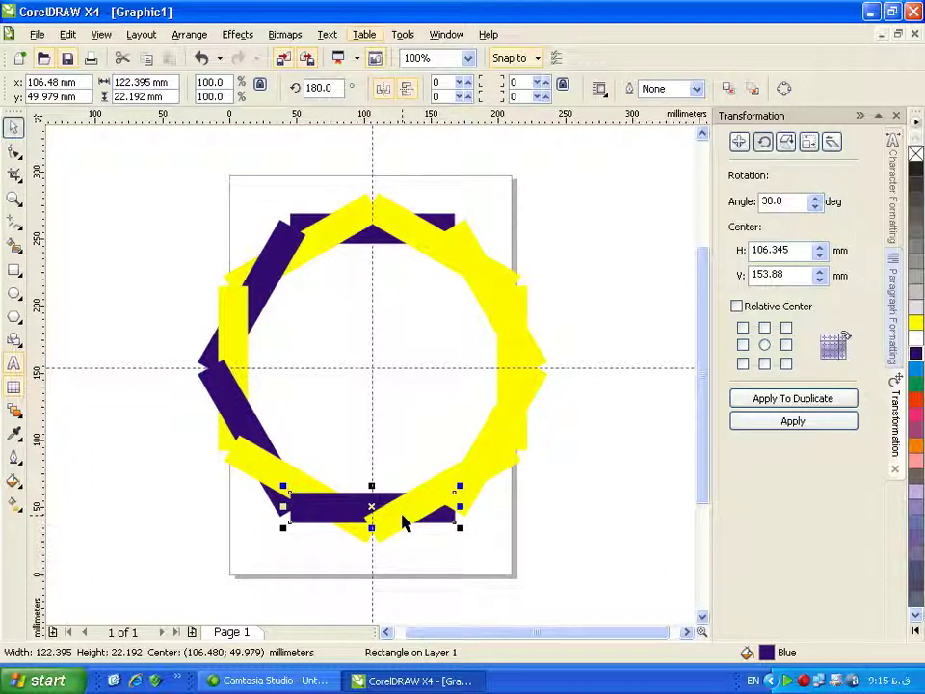
Try filling the copy rotated 210 degrees with blue, and undo the fill
{"action": "left_click", "coordinate": [509, 464]}
{"action": "left_click", "coordinate": [916, 355]}
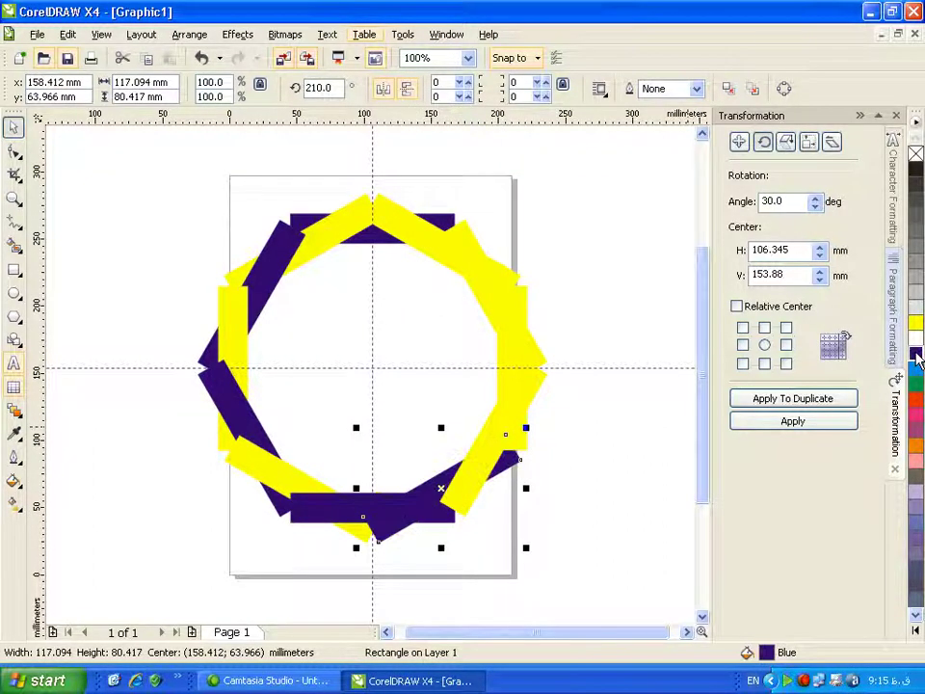
{"action": "key", "text": "ctrl+z"}
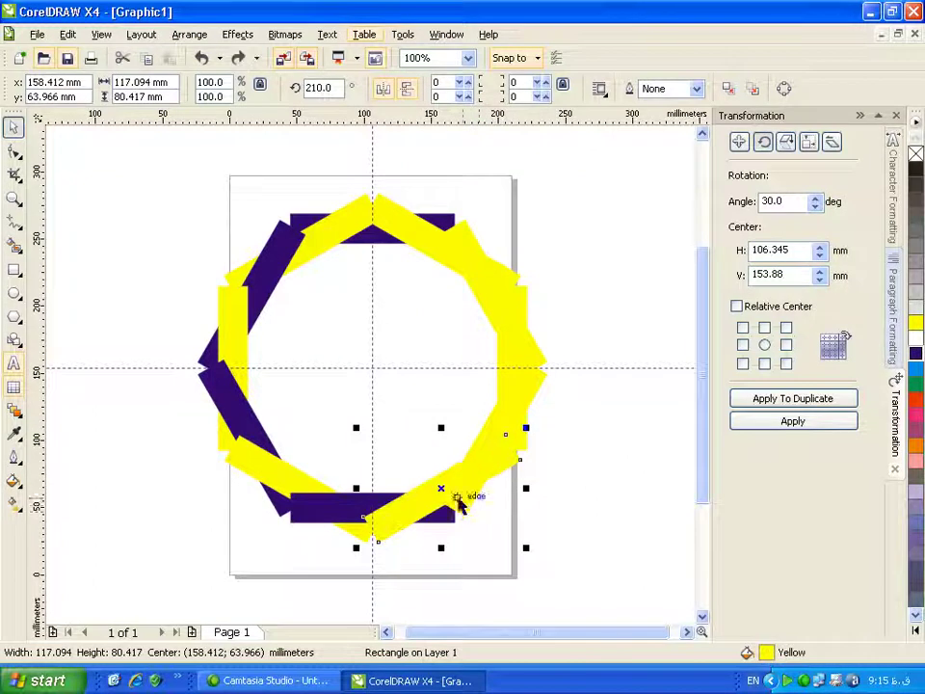
Fill the copies rotated 240 and 300 degrees with blue to complete the alternating colours, and deselect
{"action": "left_click", "coordinate": [792, 398]}
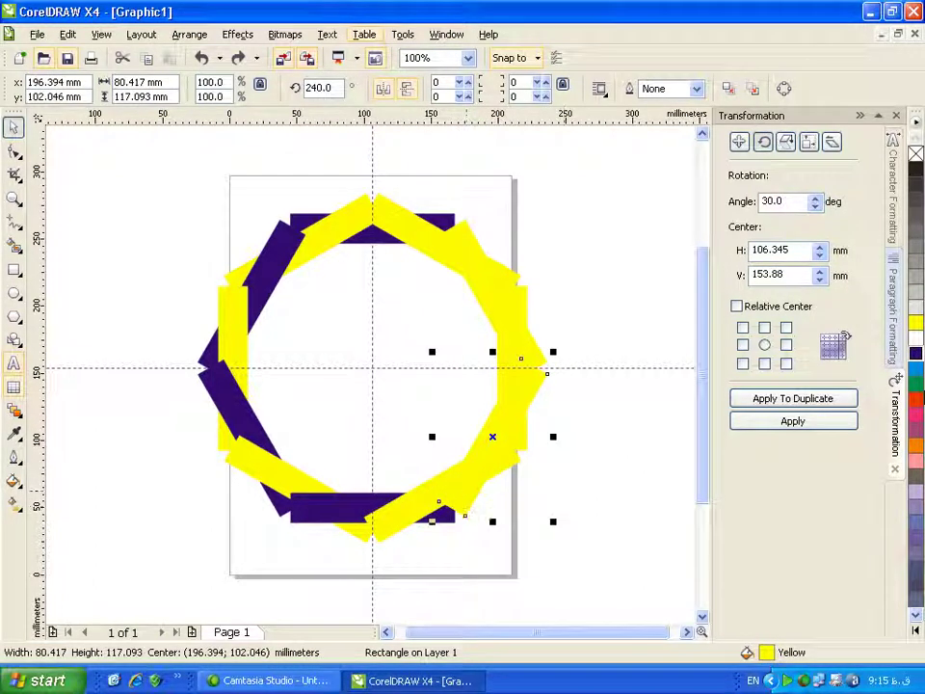
{"action": "left_click", "coordinate": [916, 355]}
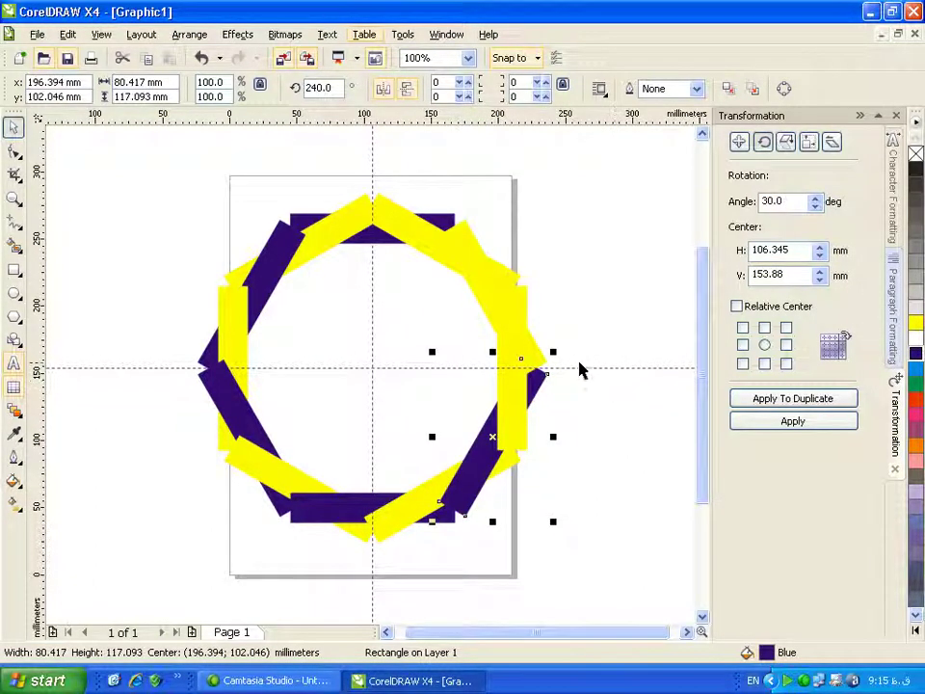
{"action": "left_click", "coordinate": [792, 398]}
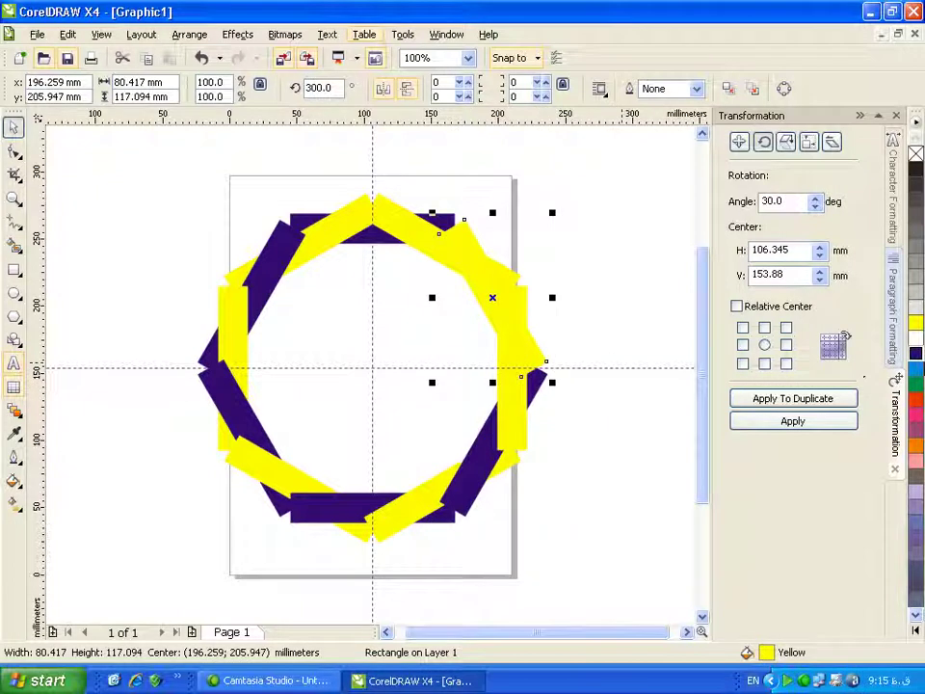
{"action": "left_click", "coordinate": [918, 357]}
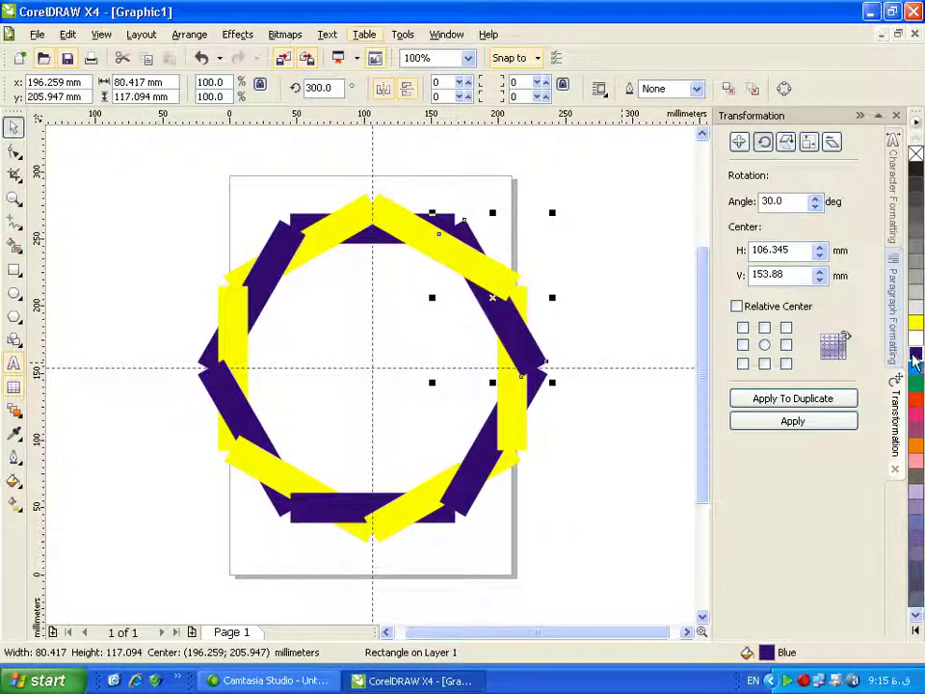
{"action": "left_click", "coordinate": [611, 265]}
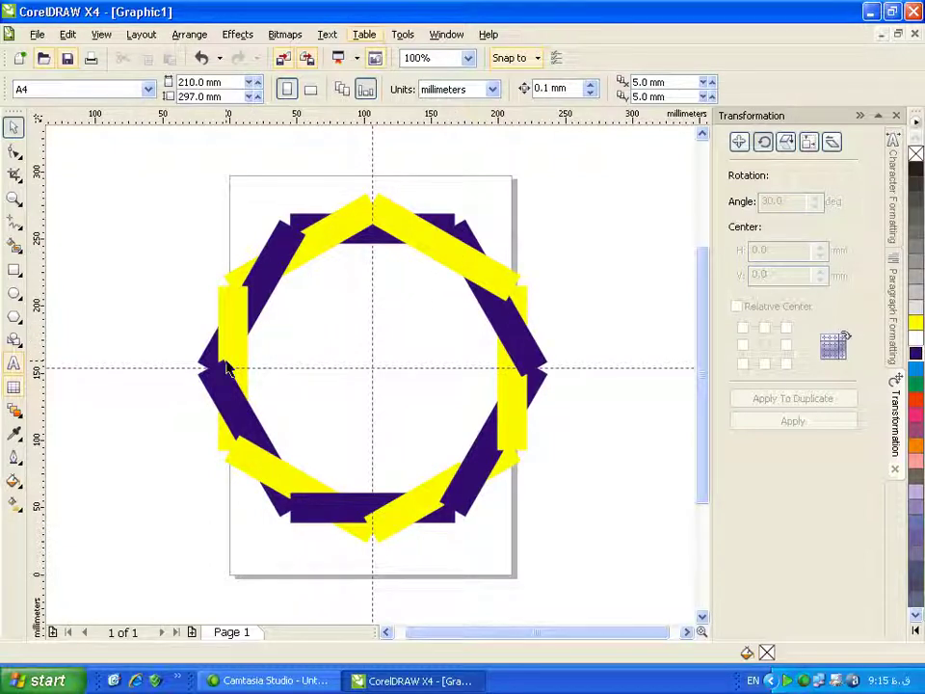
Undo all the colour changes and the rotated duplicates, back to the single yellow horizontal rectangle
{"action": "left_click", "coordinate": [427, 241]}
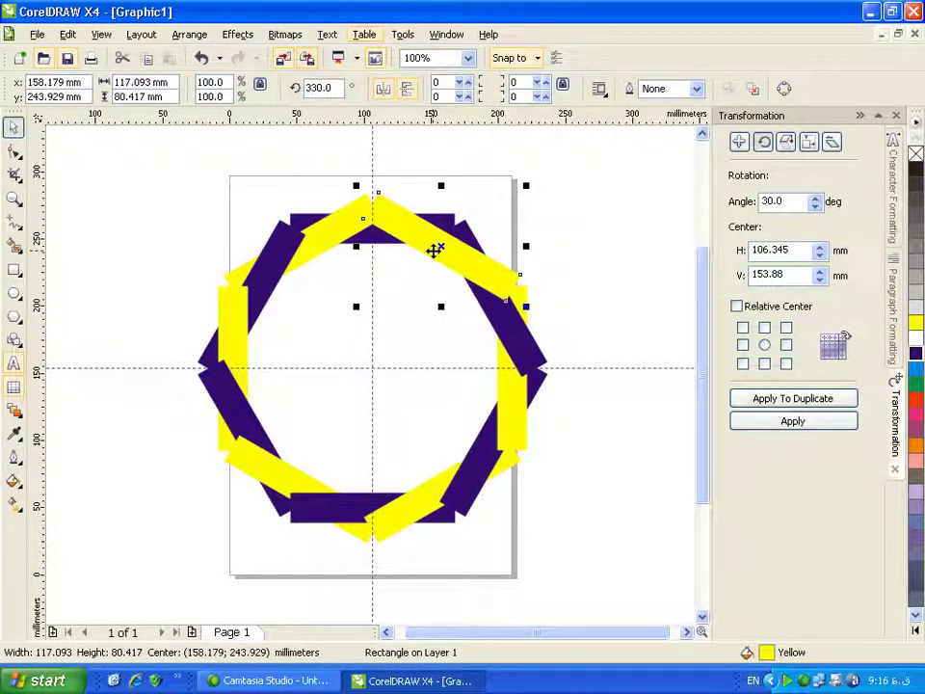
{"action": "key", "text": "ctrl+z"}
{"action": "key", "text": "ctrl+z"}
{"action": "key", "text": "ctrl+z"}
{"action": "key", "text": "ctrl+z"}
{"action": "key", "text": "ctrl+z"}
{"action": "key", "text": "ctrl+z"}
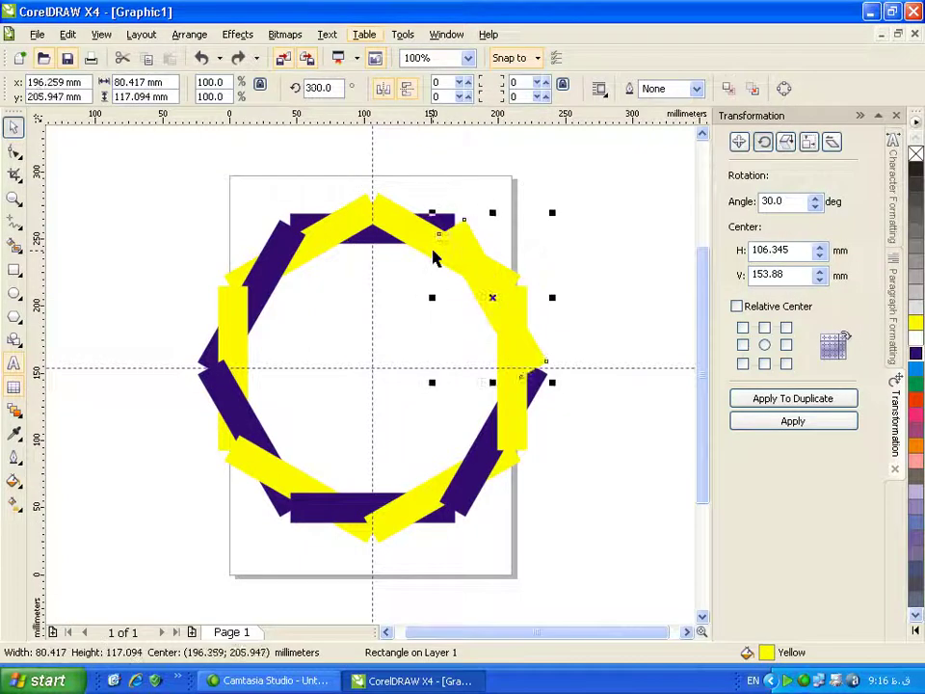
{"action": "key", "text": "ctrl+z"}
{"action": "key", "text": "ctrl+z"}
{"action": "key", "text": "ctrl+z"}
{"action": "key", "text": "ctrl+z"}
{"action": "key", "text": "ctrl+z"}
{"action": "key", "text": "ctrl+z"}
{"action": "key", "text": "ctrl+z"}
{"action": "key", "text": "ctrl+z"}
{"action": "key", "text": "ctrl+z"}
{"action": "key", "text": "ctrl+z"}
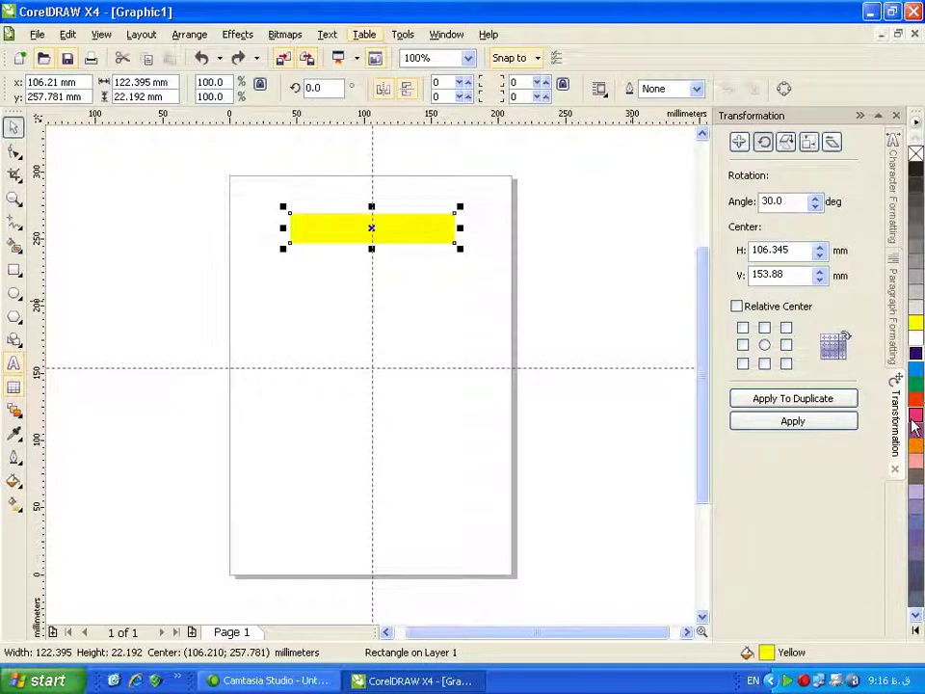
Fill the remaining rectangle with red and show its rotation handles and centre of rotation
{"action": "key", "text": "ctrl+shift+z"}
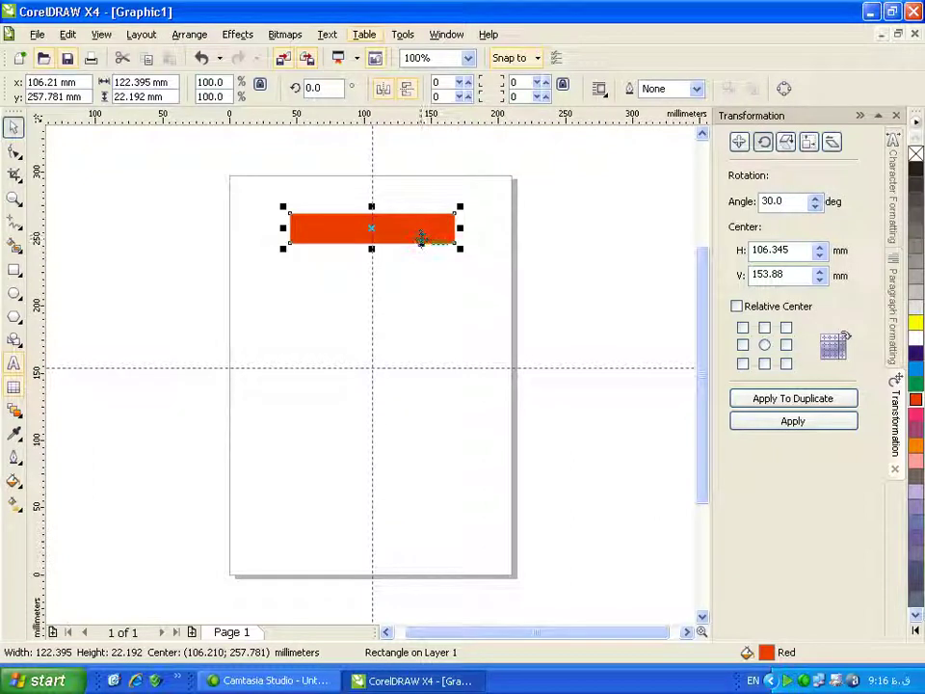
{"action": "left_click", "coordinate": [427, 236]}
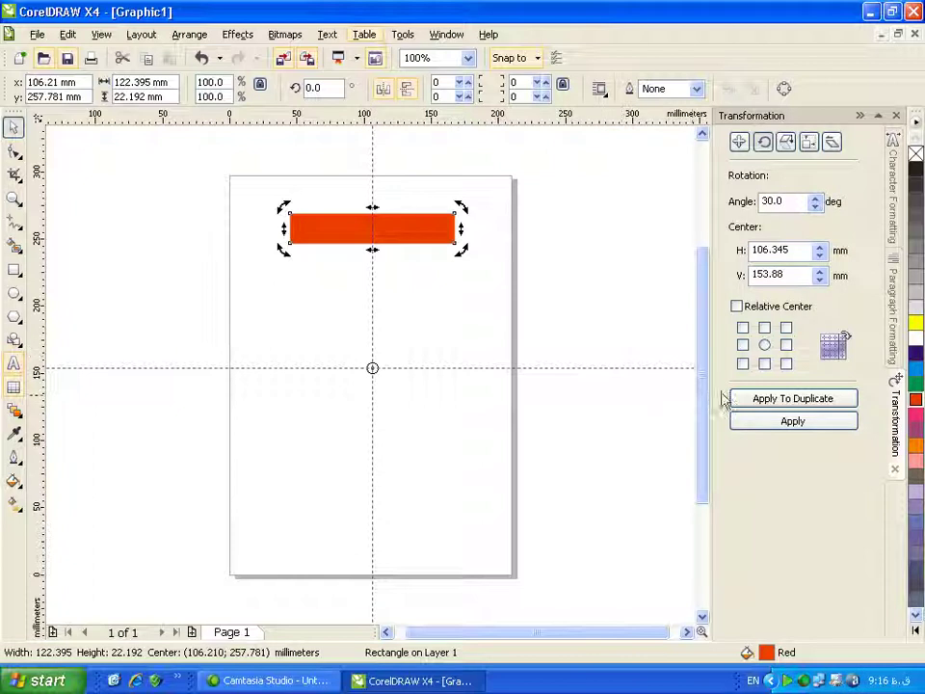
Duplicate the red rectangle rotated 30 degrees about the guideline crossing, and select both bars
{"action": "left_click", "coordinate": [752, 401]}
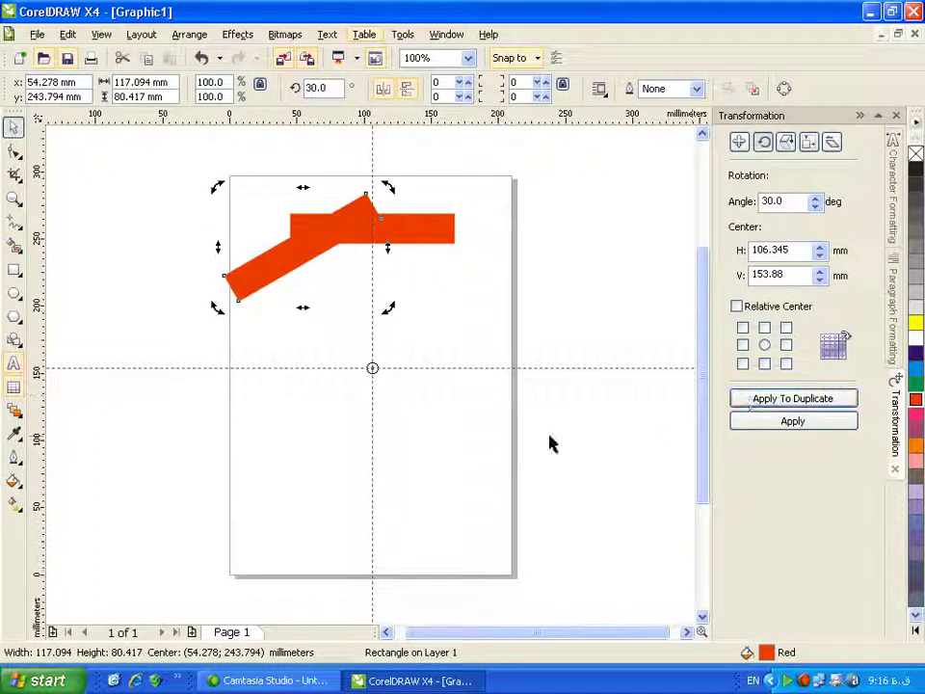
{"action": "left_click_drag", "start_coordinate": [206, 168], "coordinate": [479, 311]}
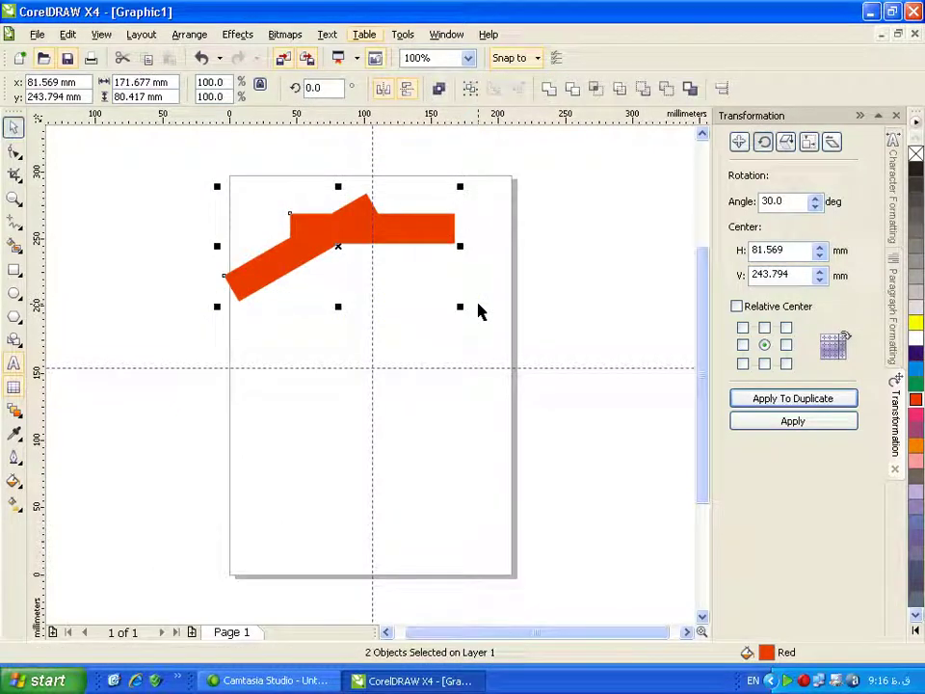
Cut the rotated copy's shape out of the horizontal red bar with the Back Minus Front shaping operation
{"action": "left_click", "coordinate": [448, 36]}
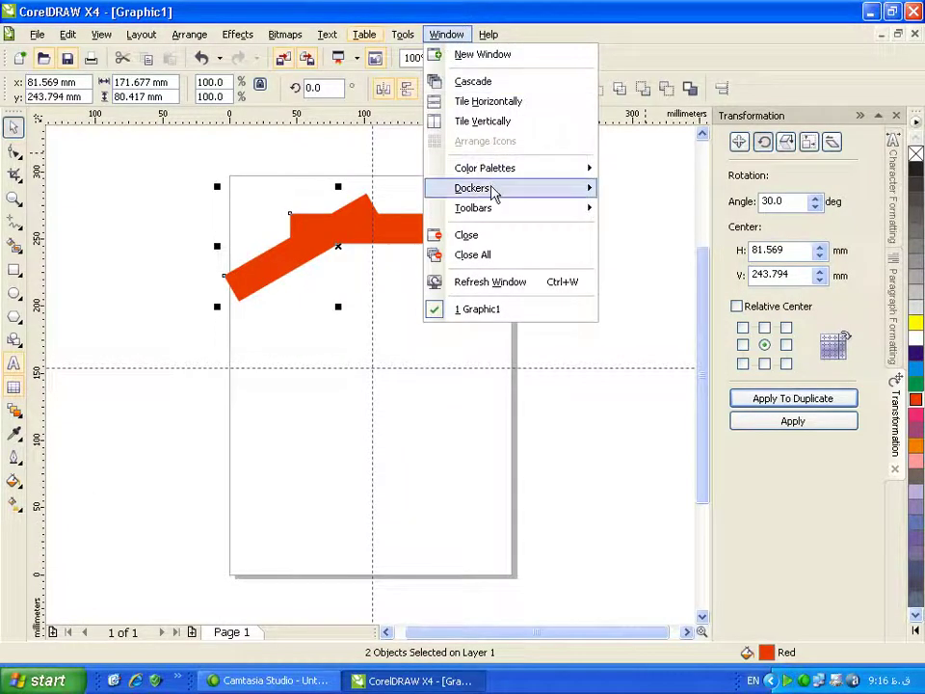
{"action": "mouse_move", "coordinate": [495, 193]}
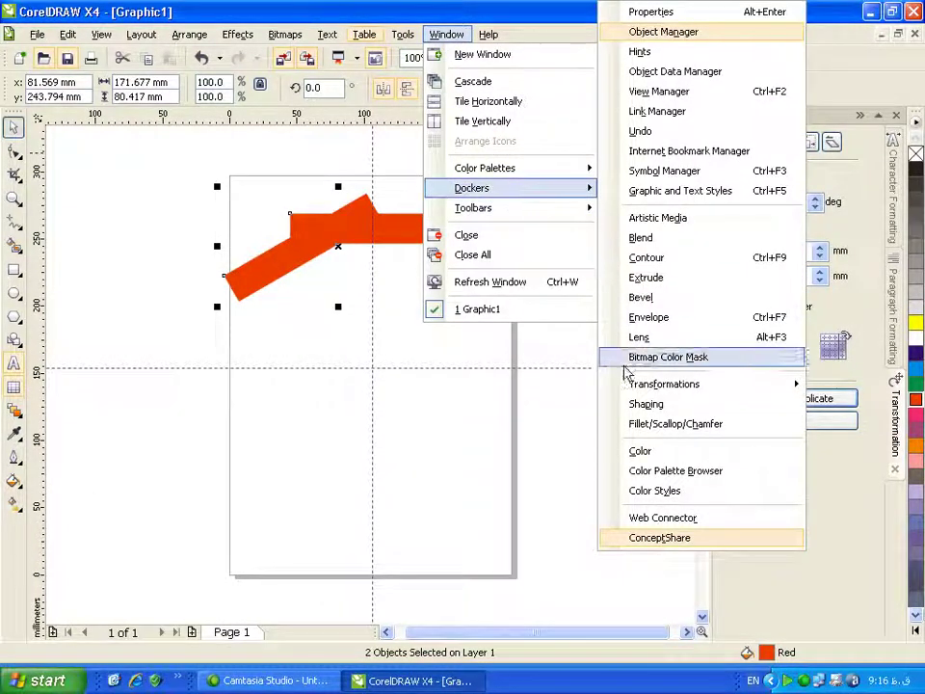
{"action": "left_click", "coordinate": [652, 412]}
{"action": "left_click", "coordinate": [795, 310]}
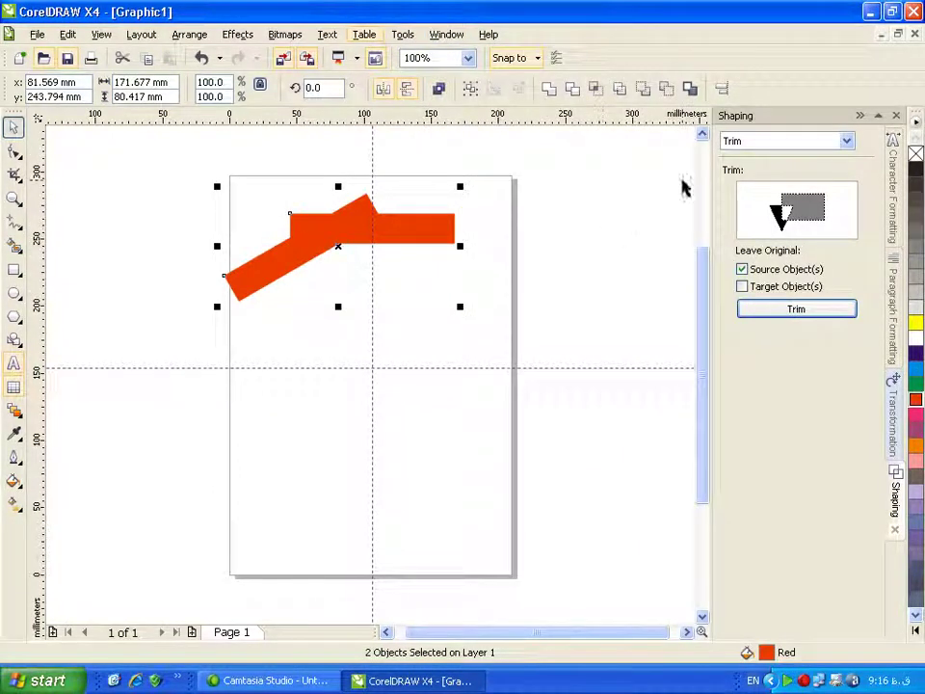
{"action": "left_click", "coordinate": [782, 142]}
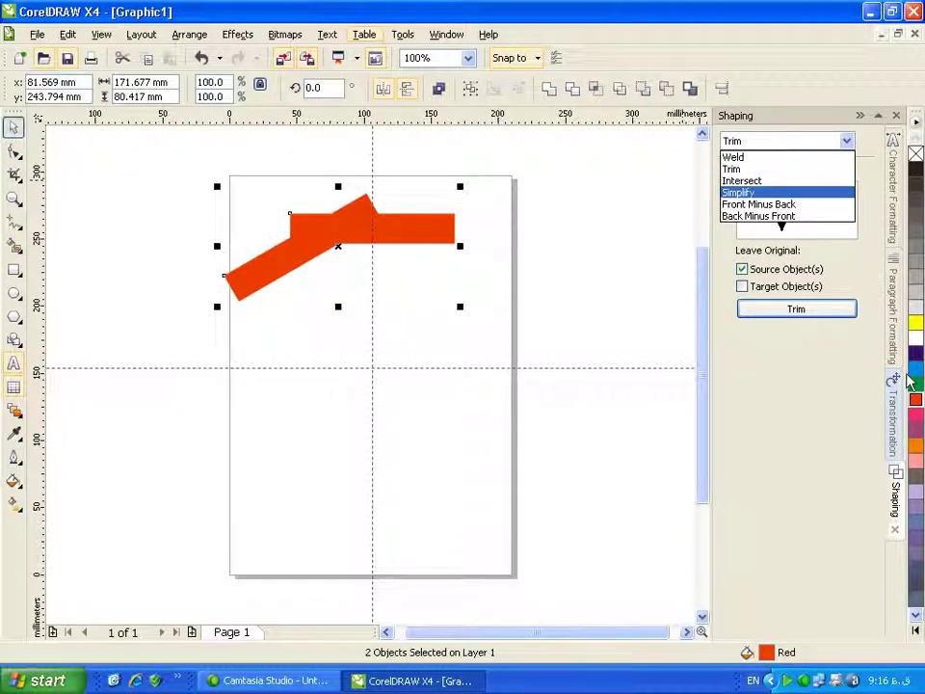
{"action": "left_click", "coordinate": [894, 422]}
{"action": "left_click", "coordinate": [895, 422]}
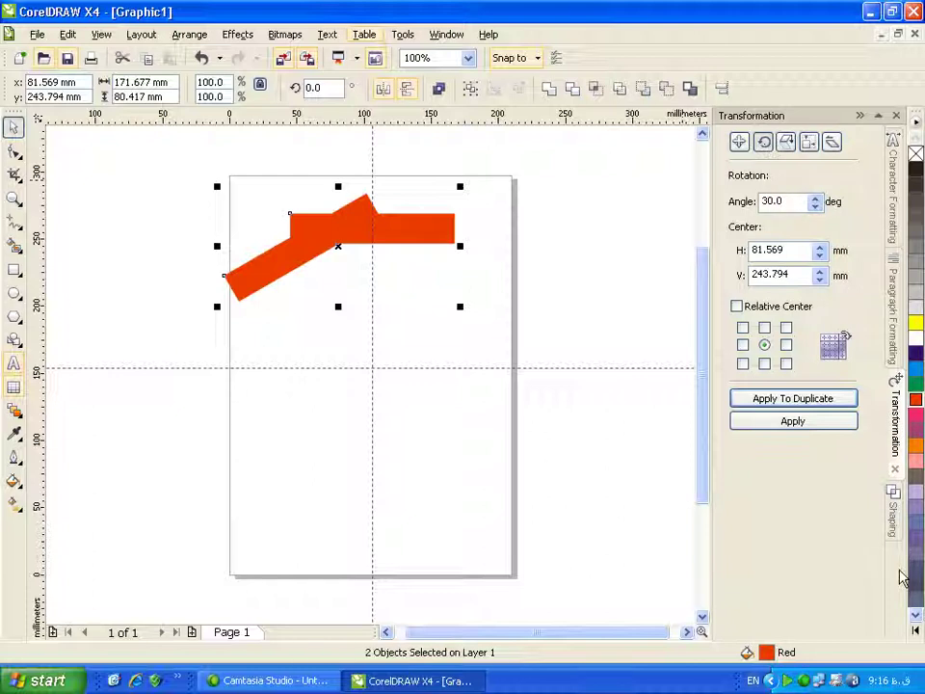
{"action": "left_click", "coordinate": [895, 502]}
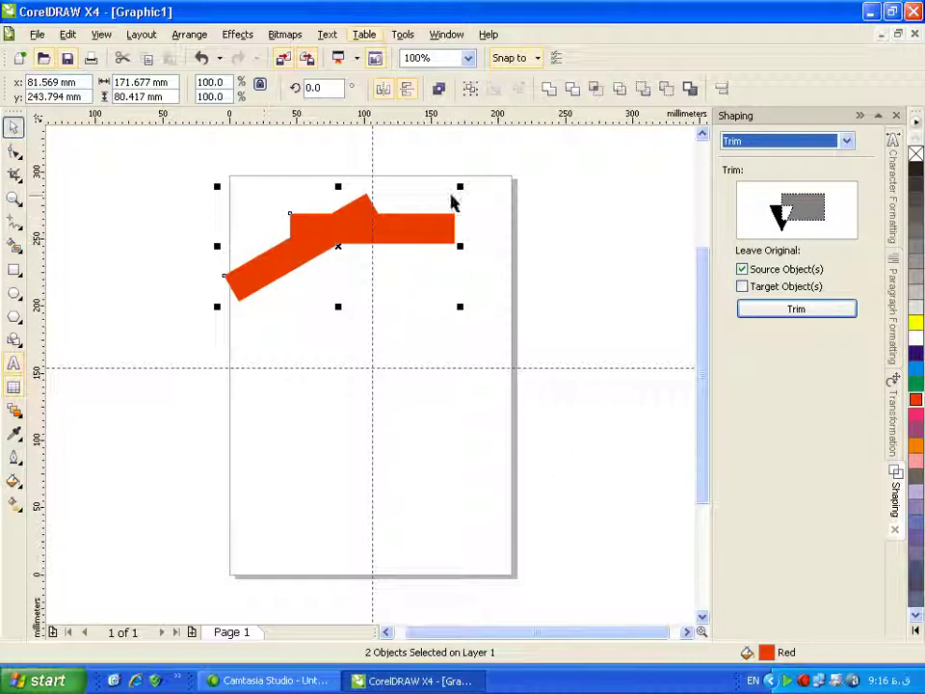
{"action": "left_click", "coordinate": [760, 146]}
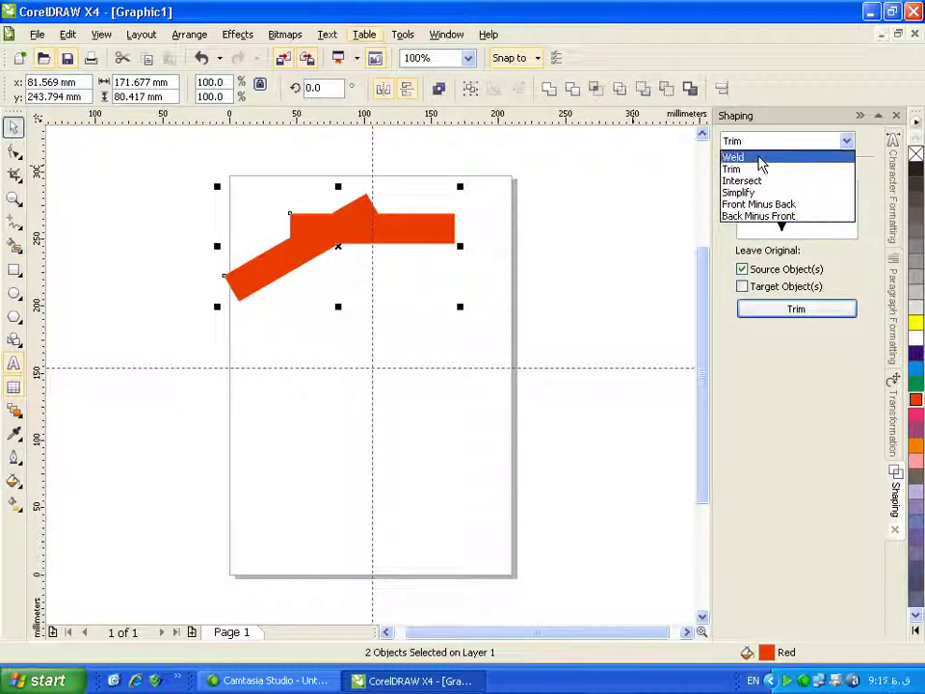
{"action": "left_click", "coordinate": [754, 216]}
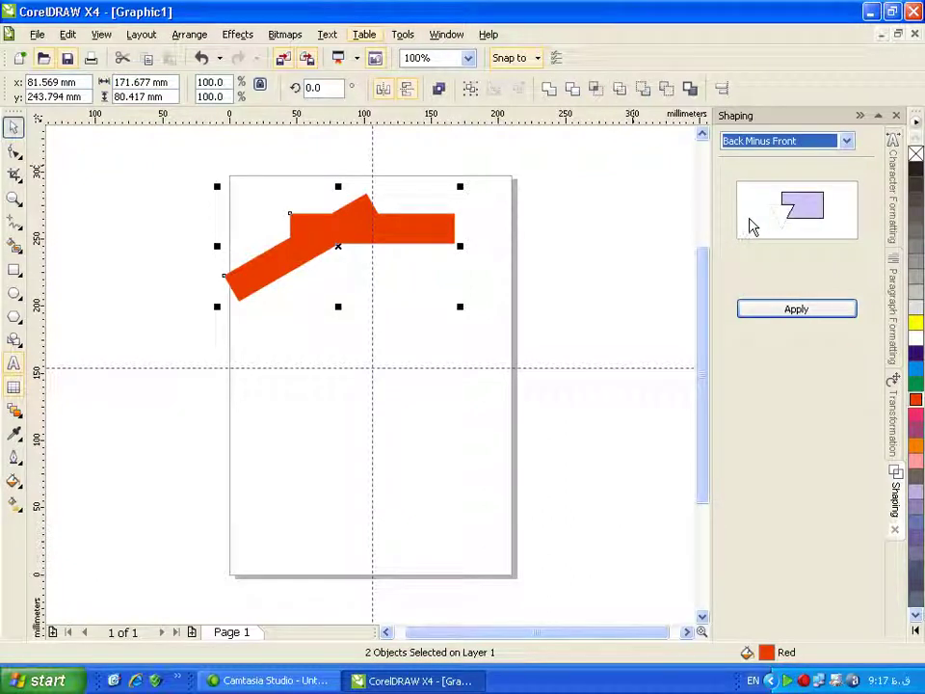
{"action": "left_click", "coordinate": [771, 313]}
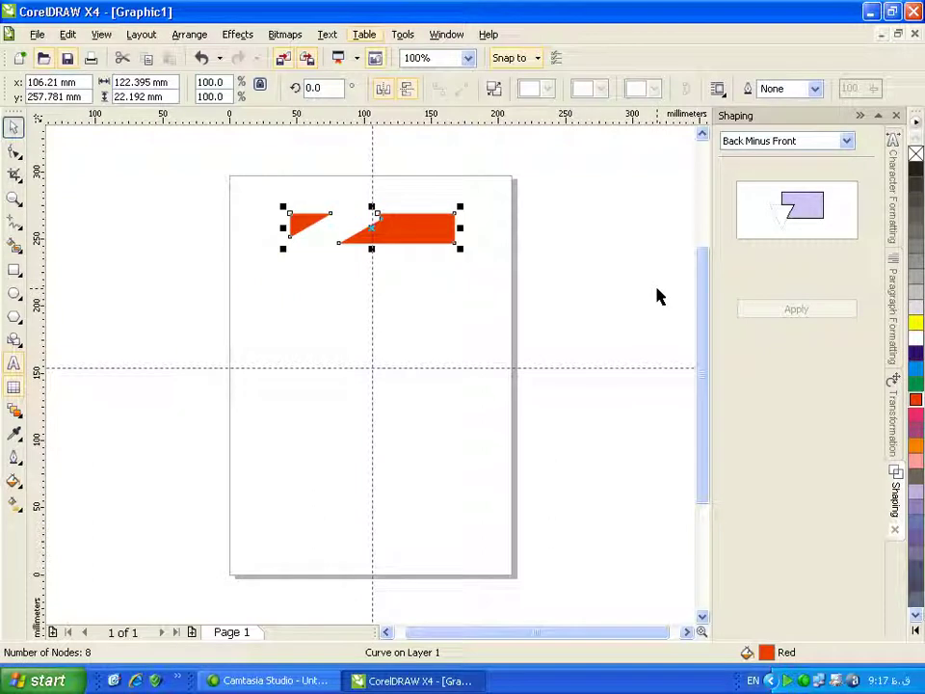
Move the cut bar's centre of rotation to the crossing of the two guidelines
{"action": "left_click", "coordinate": [750, 145]}
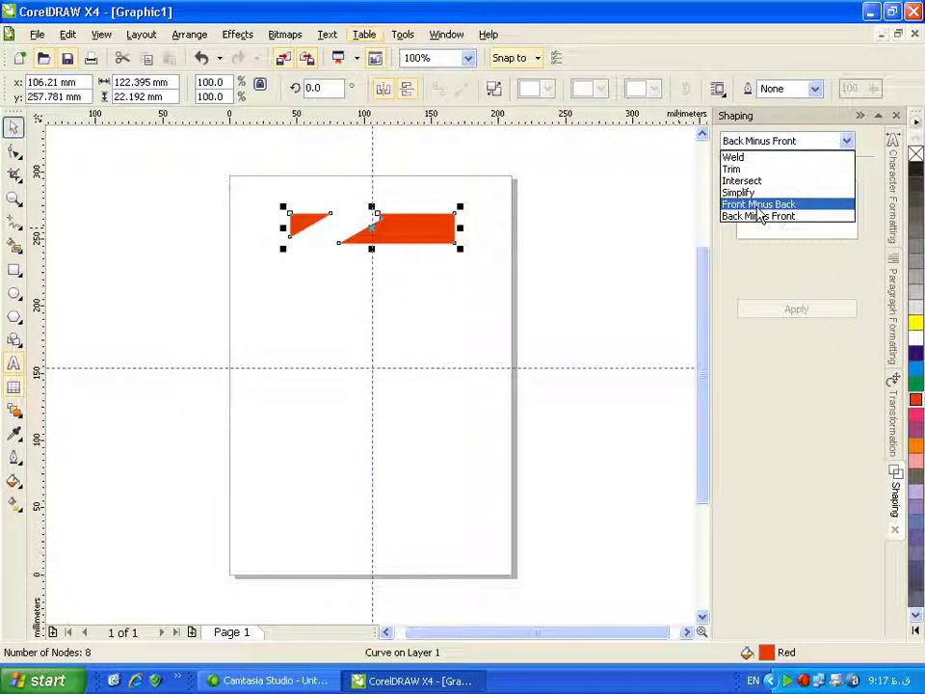
{"action": "left_click", "coordinate": [759, 217]}
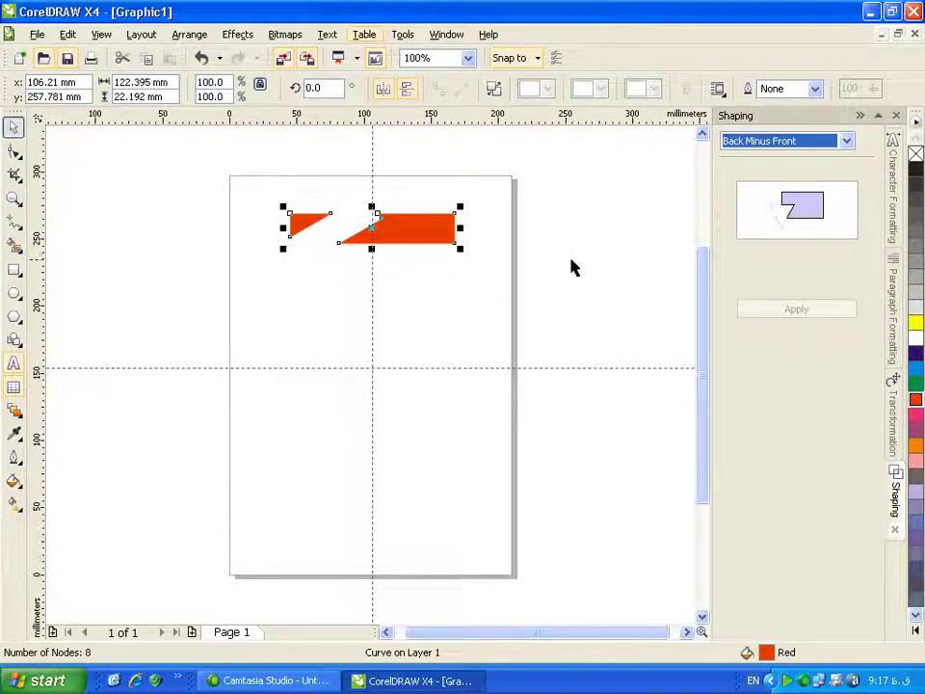
{"action": "left_click", "coordinate": [500, 274]}
{"action": "left_click", "coordinate": [430, 238]}
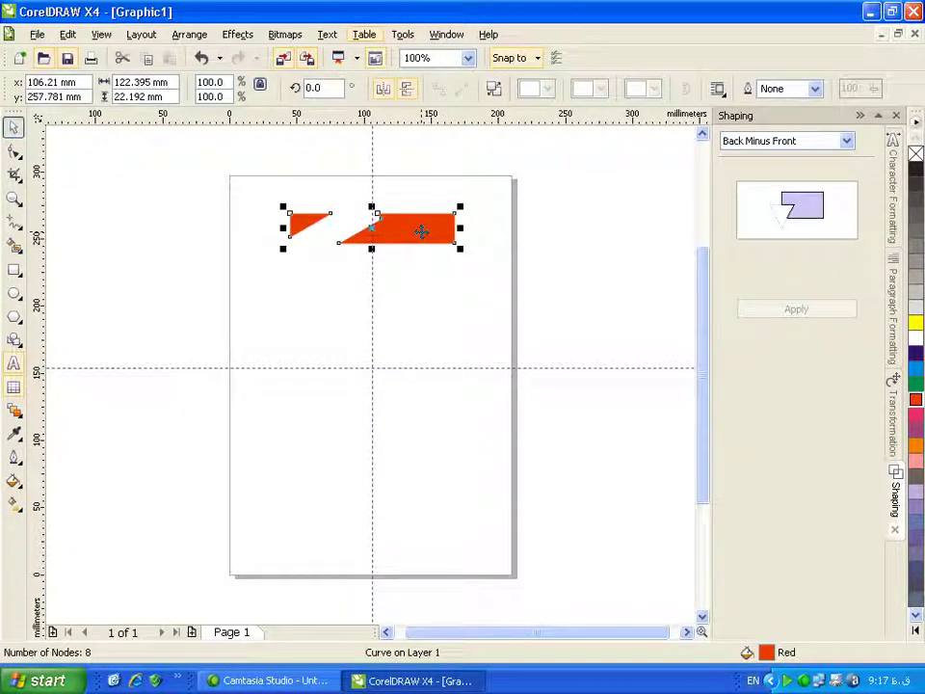
{"action": "left_click", "coordinate": [421, 231]}
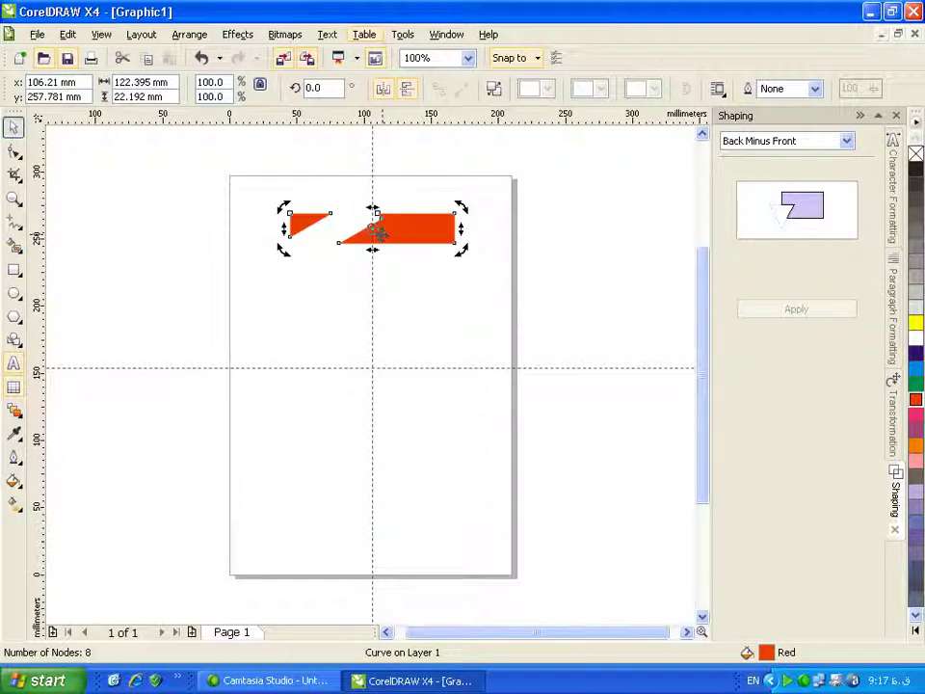
{"action": "left_click_drag", "start_coordinate": [372, 228], "coordinate": [372, 367]}
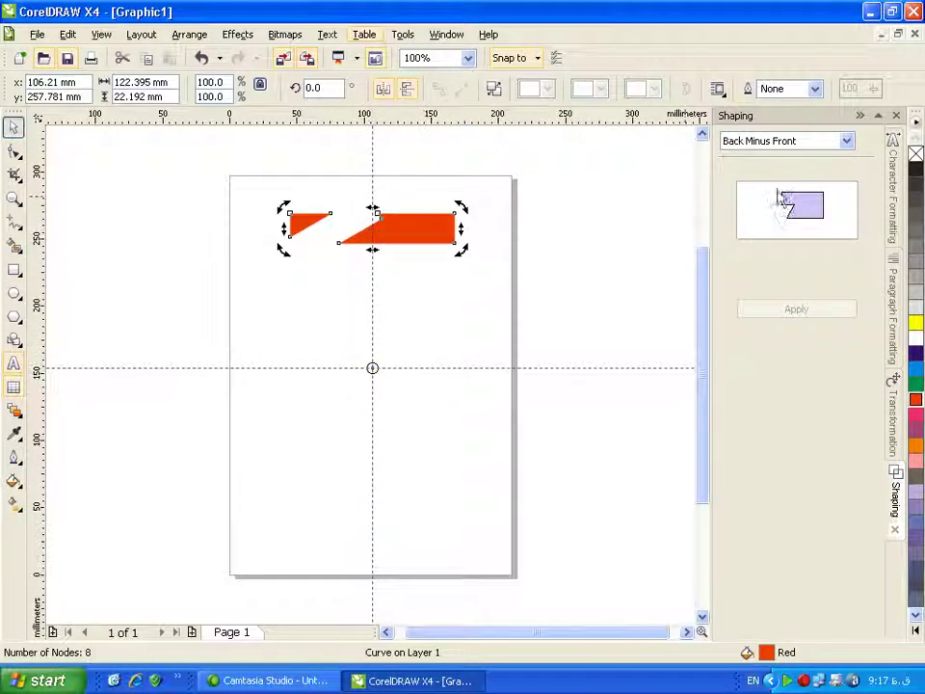
Duplicate the cut bar eleven times in 30-degree rotations around the guideline crossing to close the ring, and deselect
{"action": "left_click", "coordinate": [894, 405]}
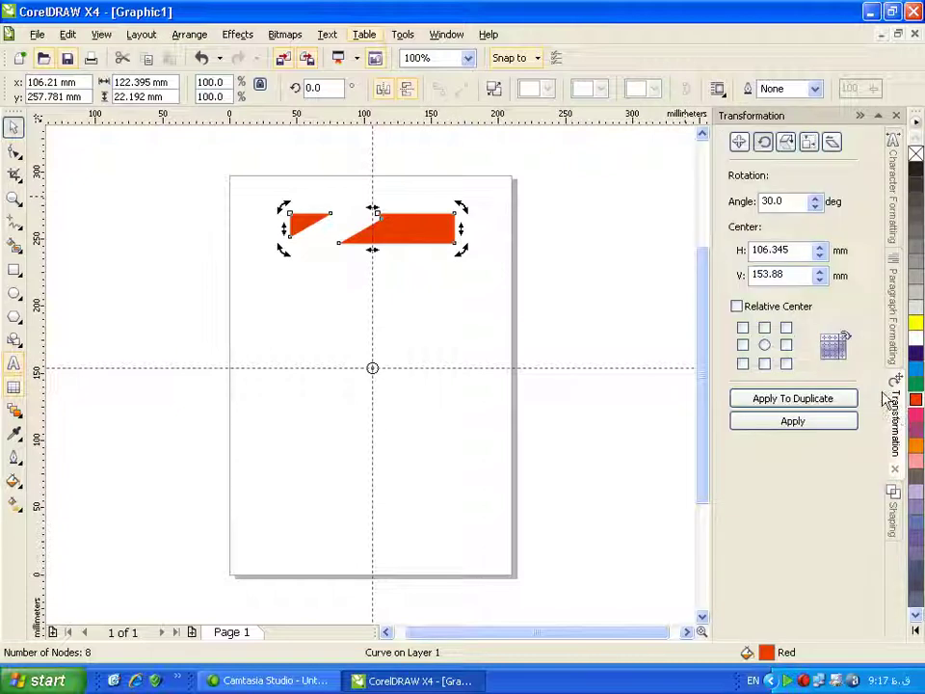
{"action": "left_click", "coordinate": [752, 405]}
{"action": "left_click", "coordinate": [752, 404]}
{"action": "left_click", "coordinate": [751, 405]}
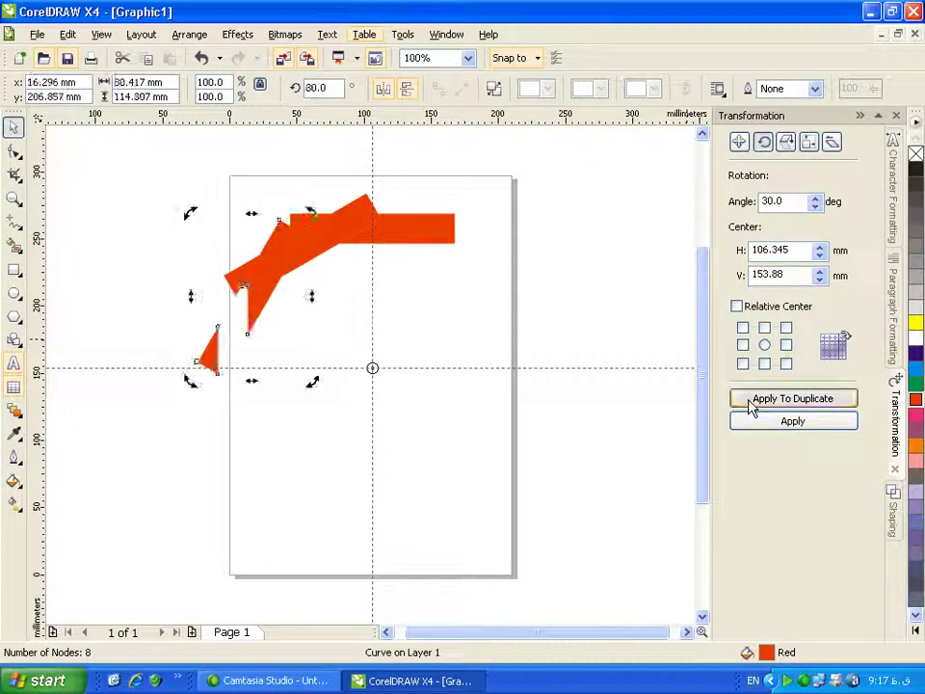
{"action": "left_click", "coordinate": [752, 404]}
{"action": "left_click", "coordinate": [751, 405]}
{"action": "left_click", "coordinate": [752, 405]}
{"action": "left_click", "coordinate": [752, 404]}
{"action": "left_click", "coordinate": [752, 405]}
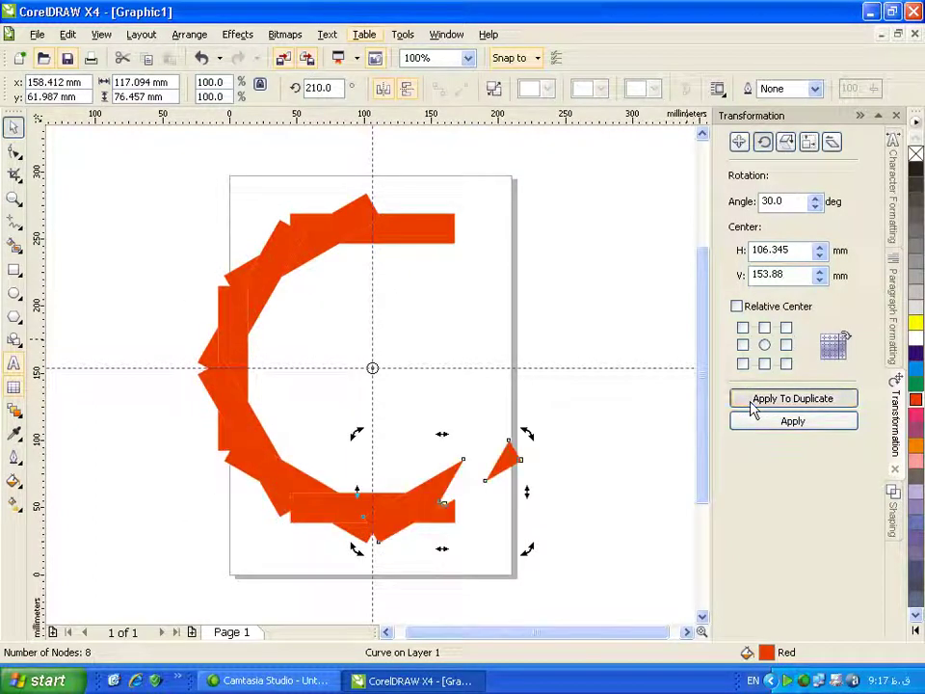
{"action": "left_click", "coordinate": [751, 405]}
{"action": "left_click", "coordinate": [752, 405]}
{"action": "left_click", "coordinate": [751, 405]}
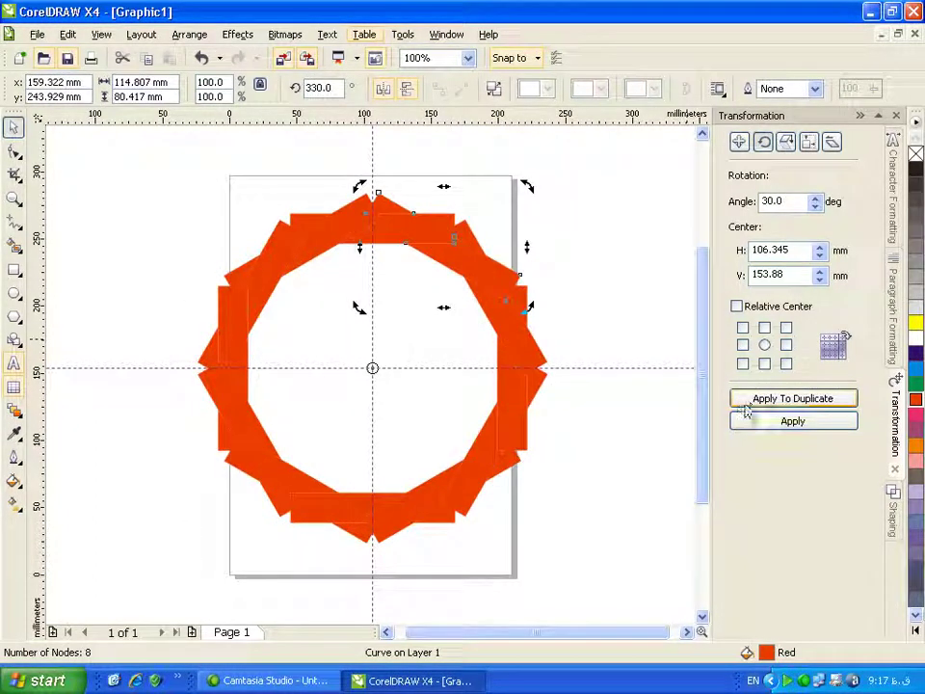
{"action": "left_click", "coordinate": [201, 233]}
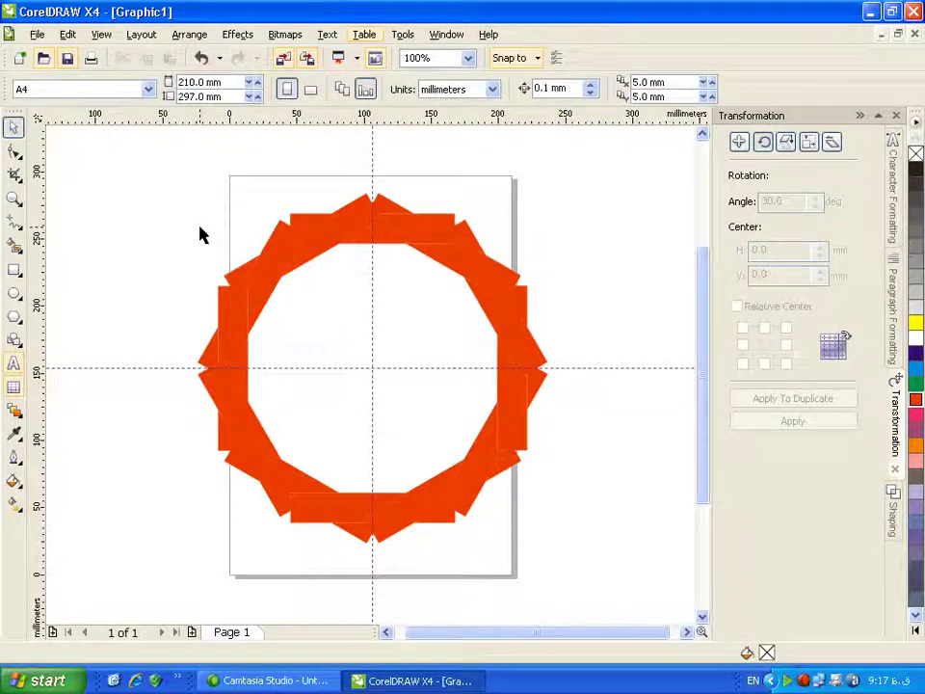
Fill the original horizontal bar and the copies rotated 300 and 240 degrees with blue
{"action": "left_click", "coordinate": [394, 237]}
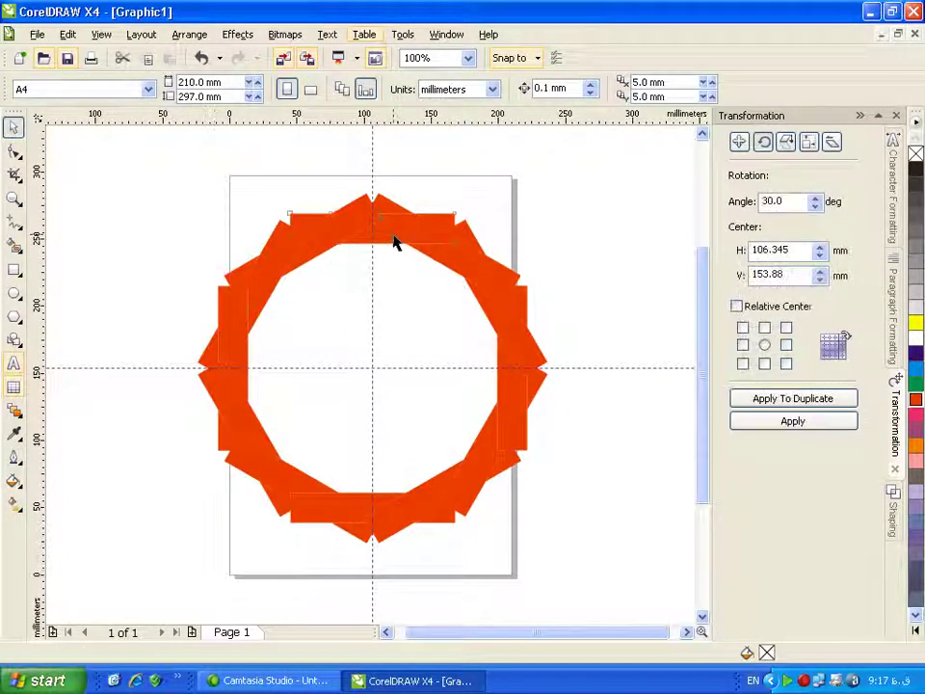
{"action": "left_click", "coordinate": [915, 352]}
{"action": "left_click", "coordinate": [496, 323]}
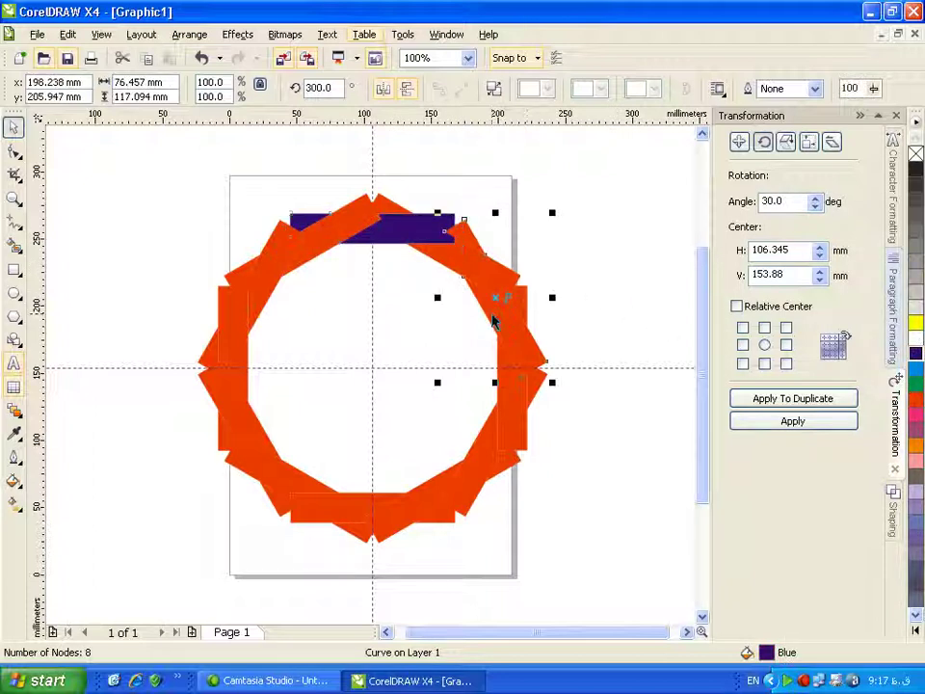
{"action": "left_click", "coordinate": [915, 355]}
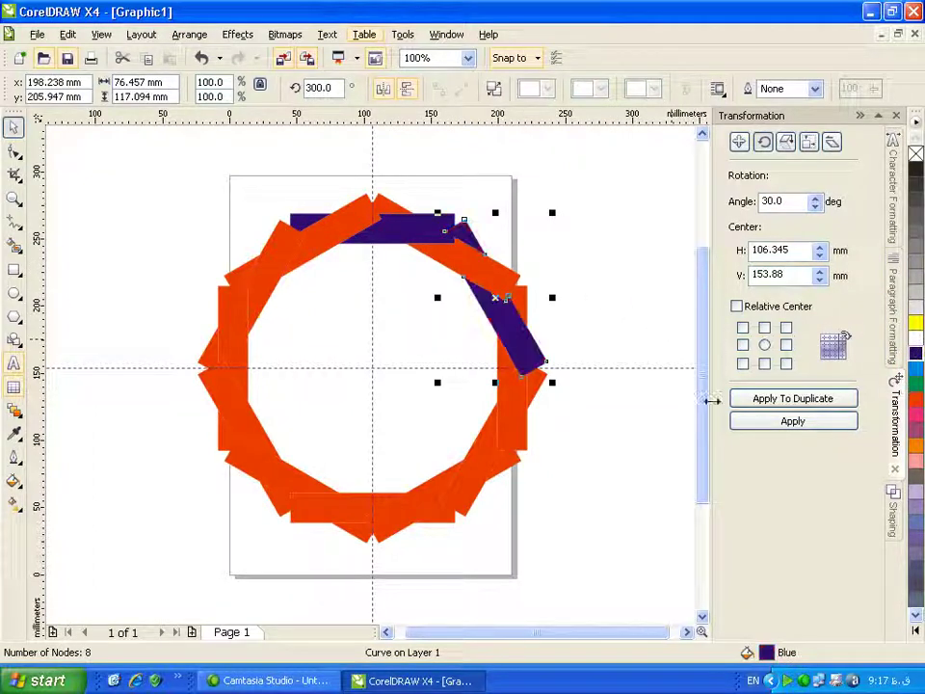
{"action": "left_click", "coordinate": [494, 456]}
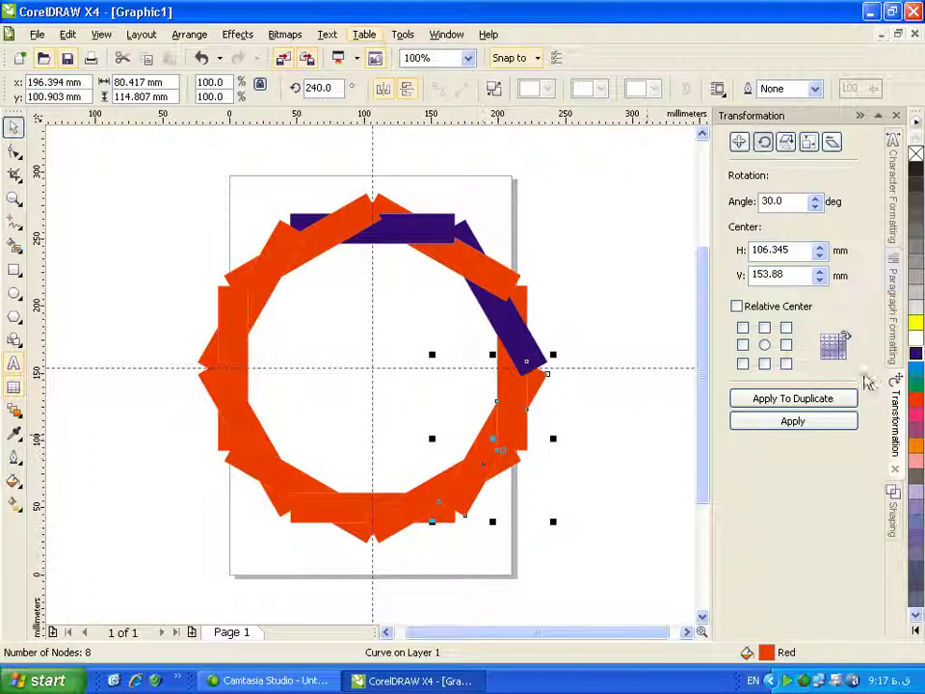
{"action": "left_click", "coordinate": [916, 354]}
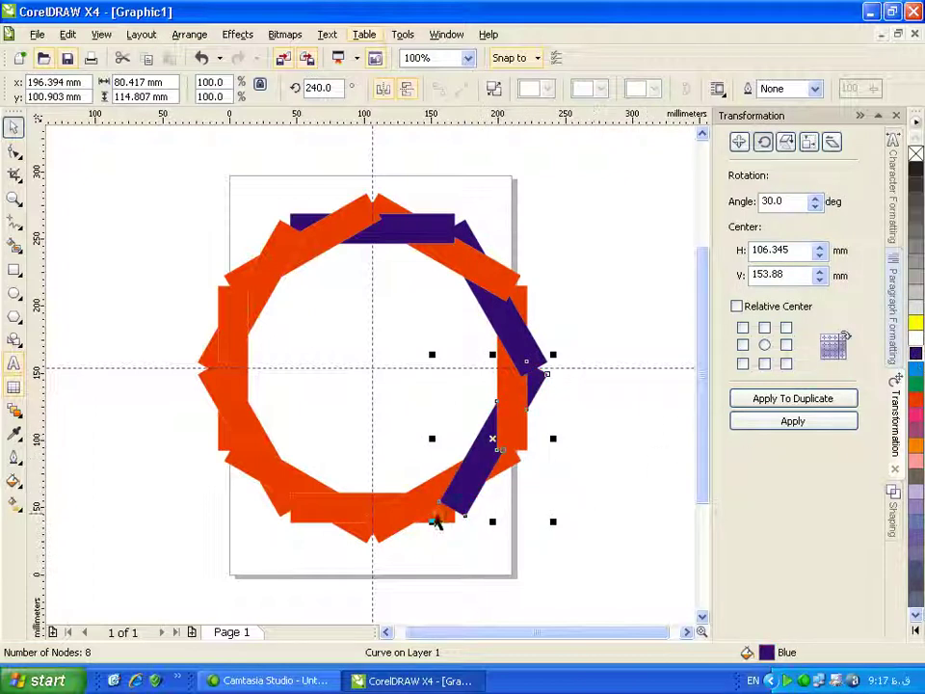
Fill the copies rotated 180, 120 and 60 degrees with blue to complete the alternating colours, and deselect
{"action": "left_click", "coordinate": [338, 524]}
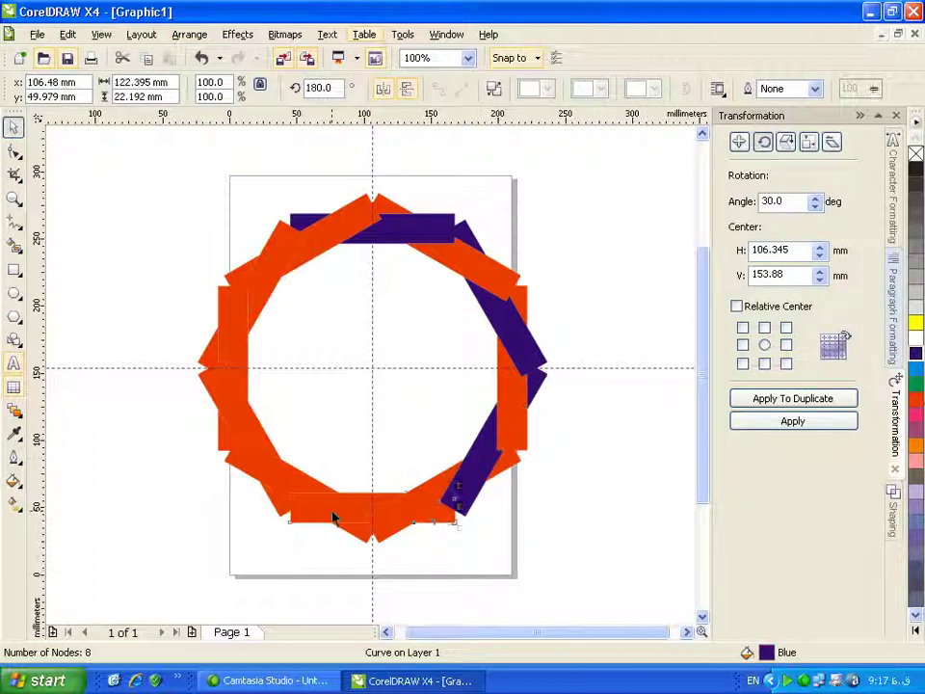
{"action": "left_click", "coordinate": [915, 354]}
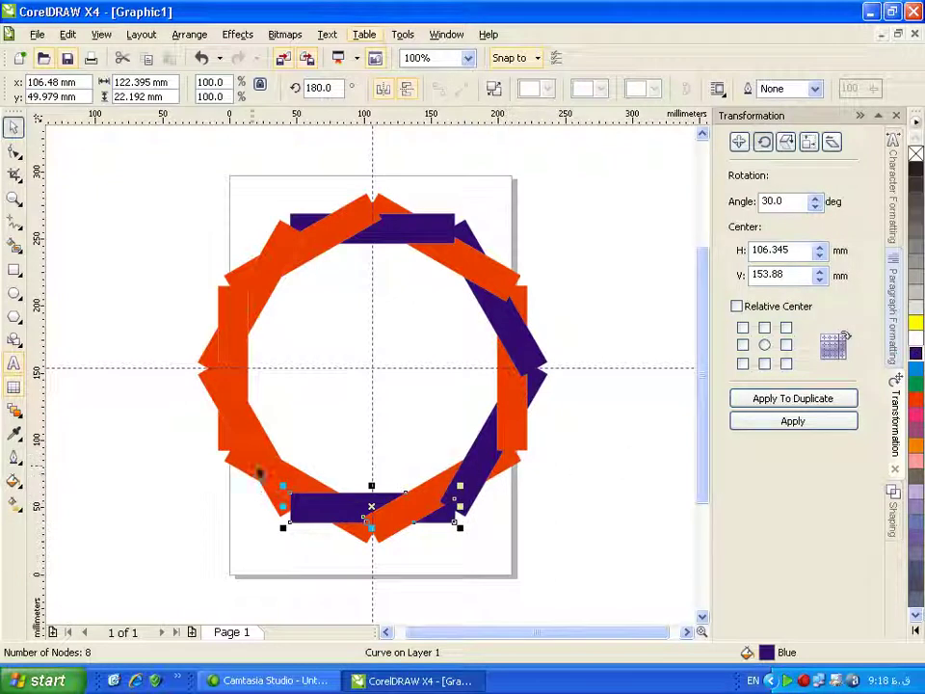
{"action": "left_click", "coordinate": [252, 439]}
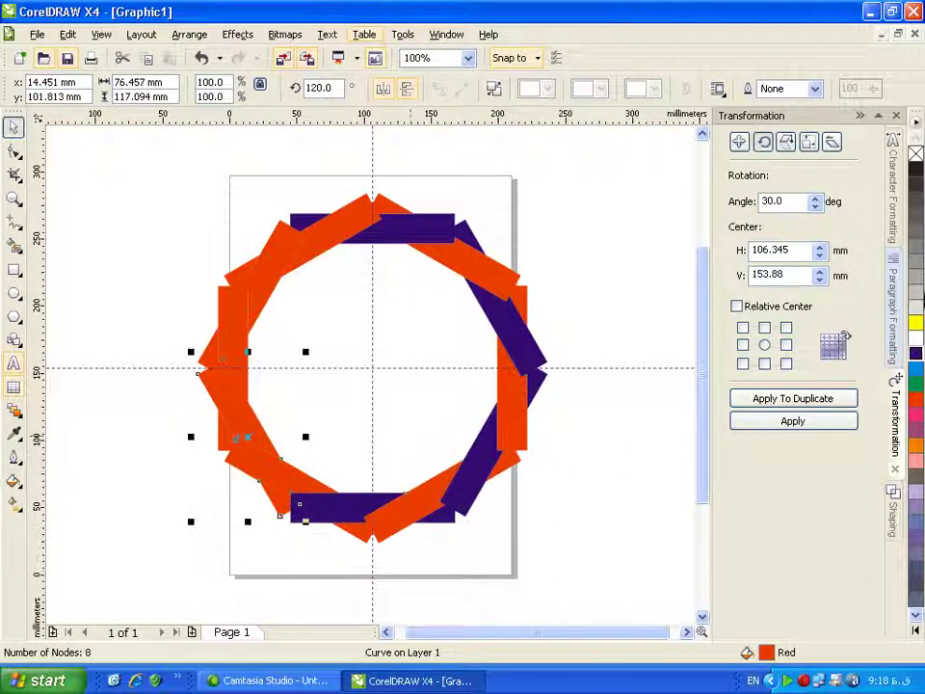
{"action": "left_click", "coordinate": [915, 354]}
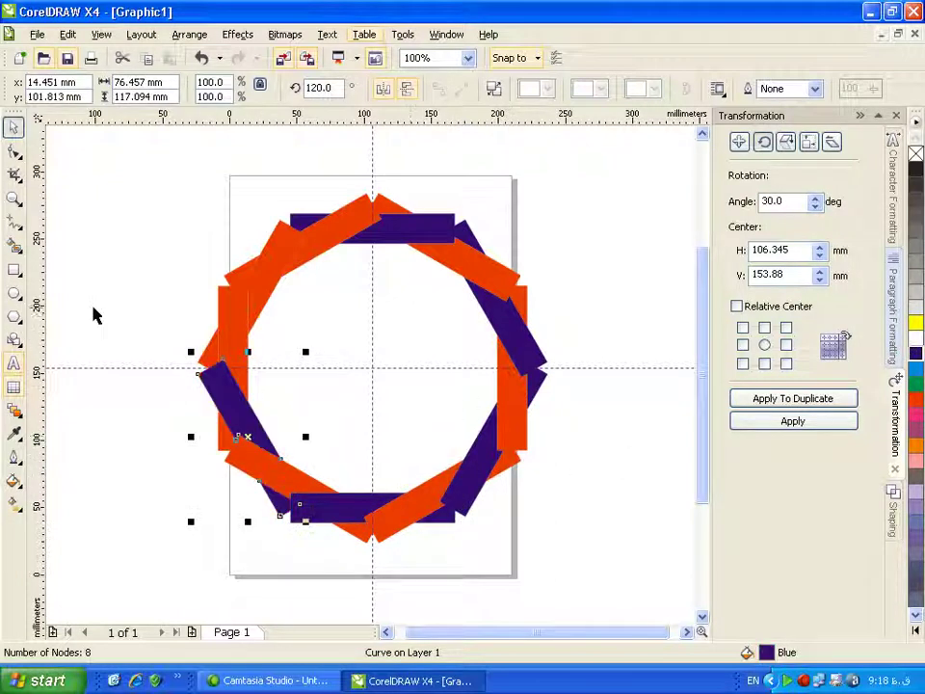
{"action": "left_click", "coordinate": [255, 294]}
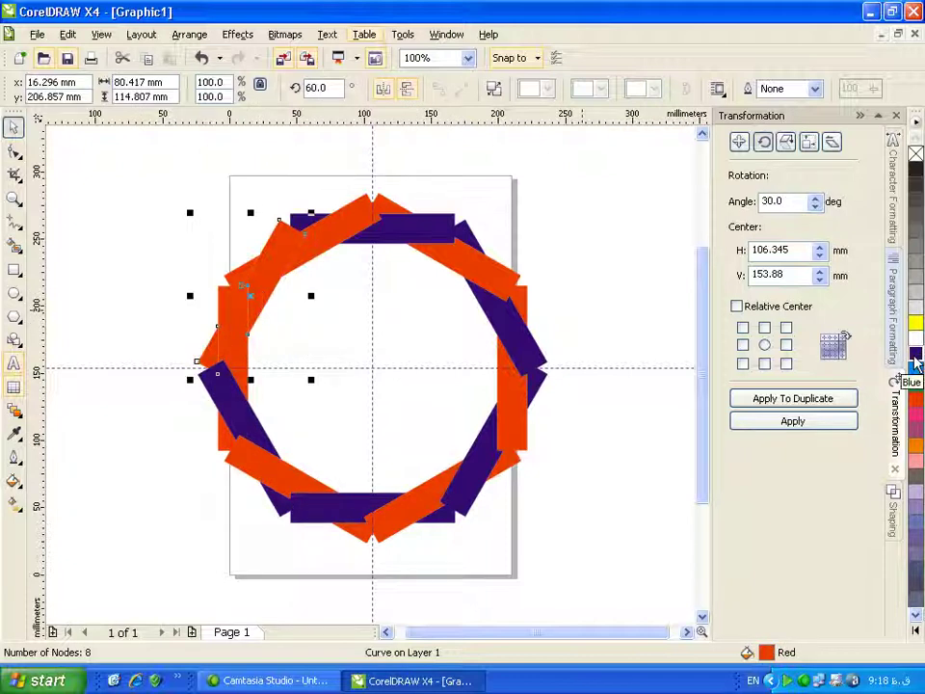
{"action": "left_click", "coordinate": [916, 354]}
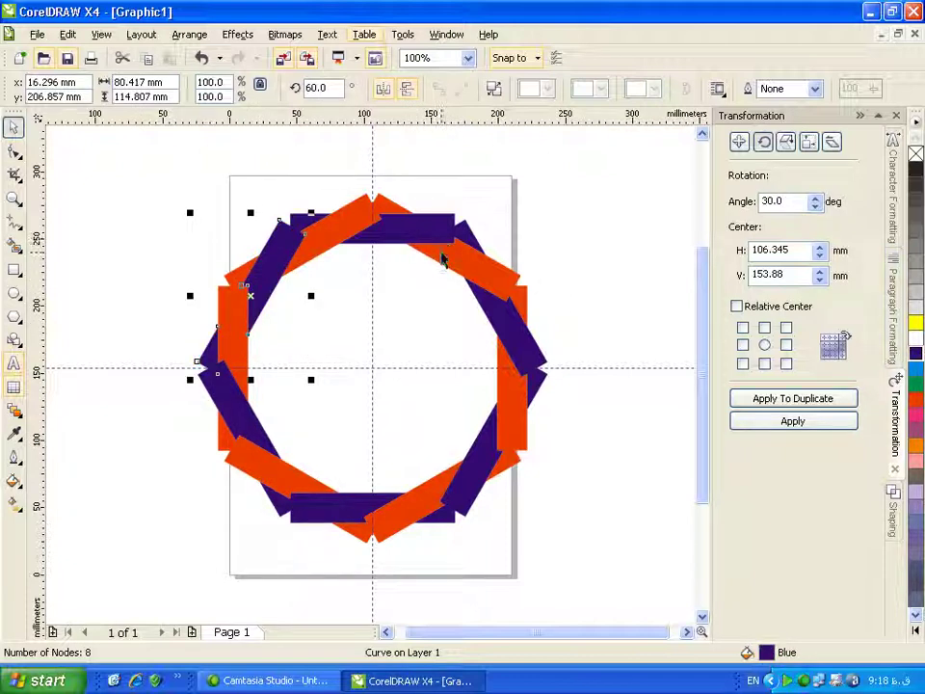
{"action": "left_click", "coordinate": [533, 241]}
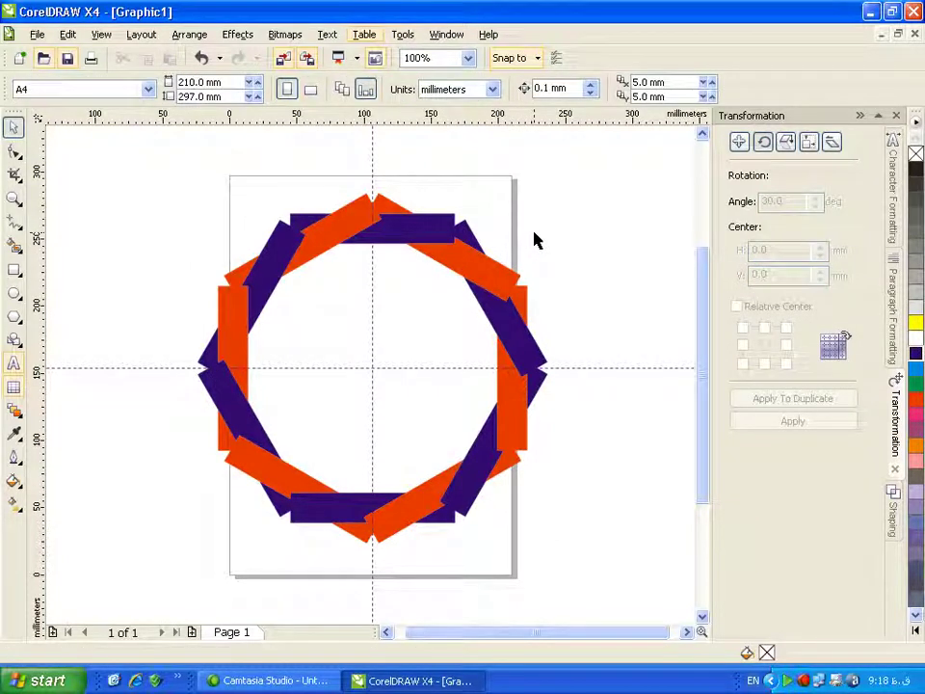
{"action": "left_click", "coordinate": [14, 294]}
{"action": "left_click", "coordinate": [77, 303]}
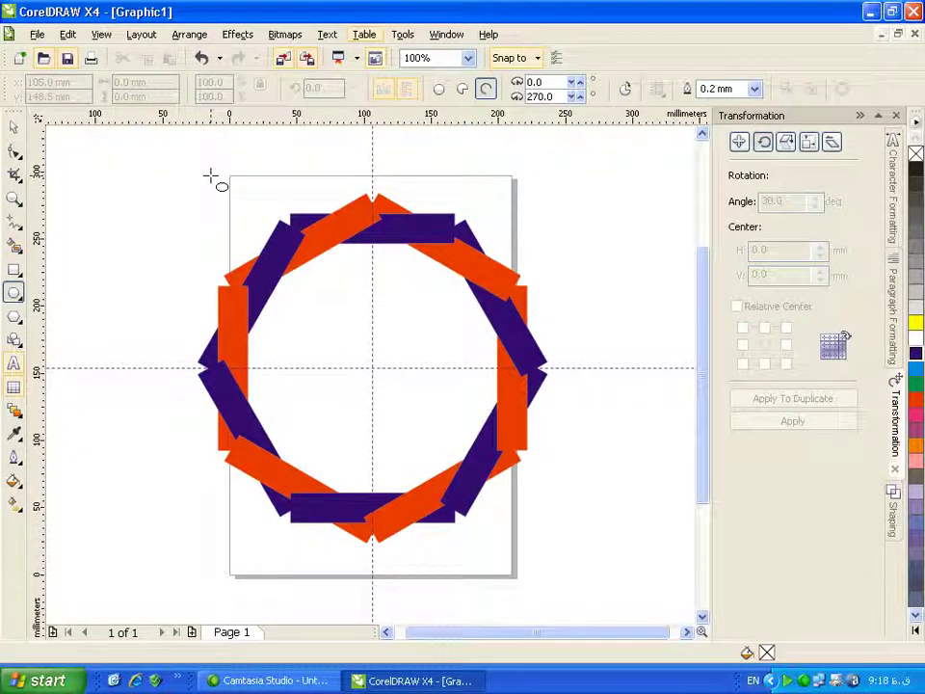
{"action": "left_click_drag", "start_coordinate": [211, 177], "coordinate": [232, 198]}
{"action": "key", "text": "Escape"}
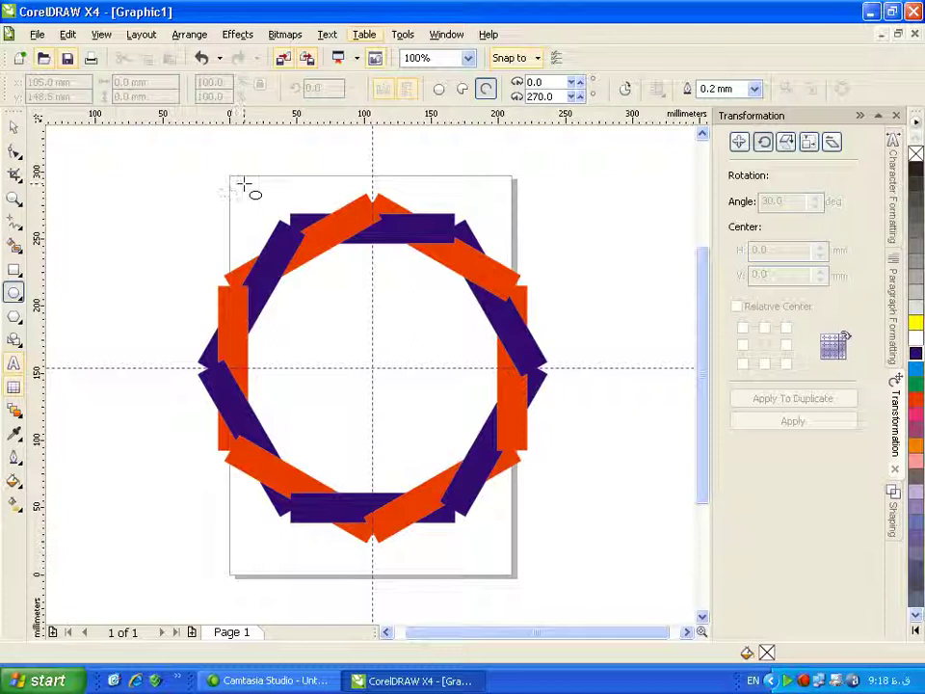
{"action": "left_click_drag", "start_coordinate": [226, 173], "coordinate": [235, 231]}
{"action": "key", "text": "Delete"}
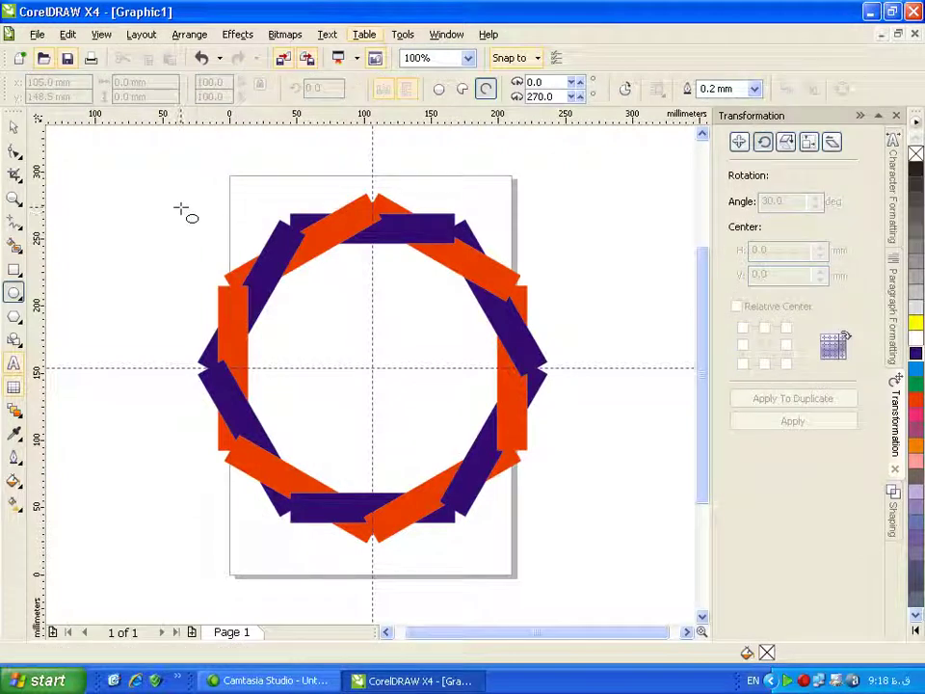
{"action": "left_click_drag", "start_coordinate": [236, 183], "coordinate": [262, 233]}
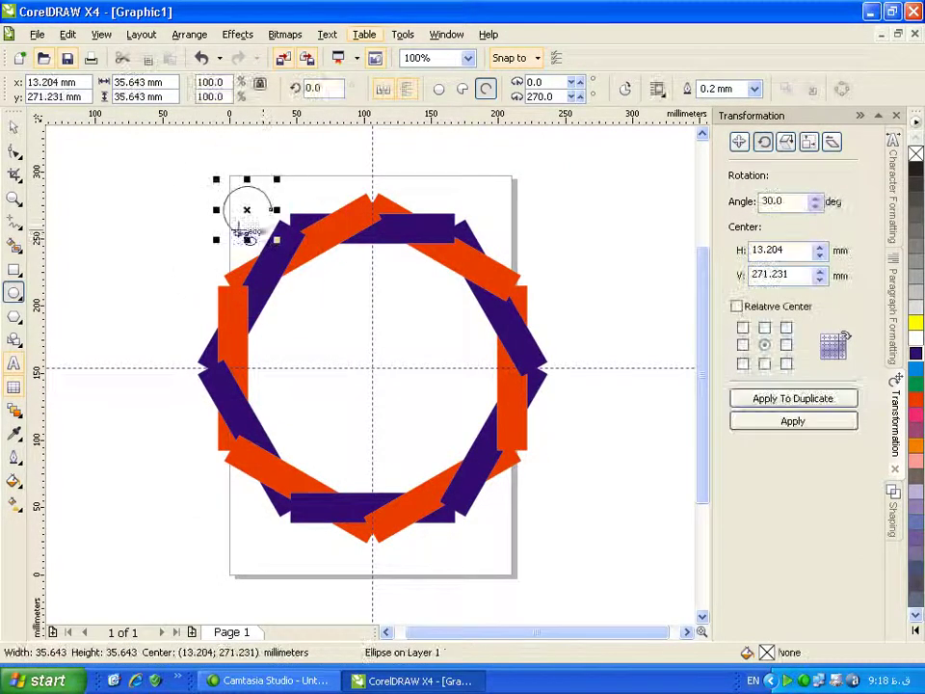
{"action": "left_click", "coordinate": [12, 128]}
{"action": "left_click_drag", "start_coordinate": [267, 198], "coordinate": [254, 200]}
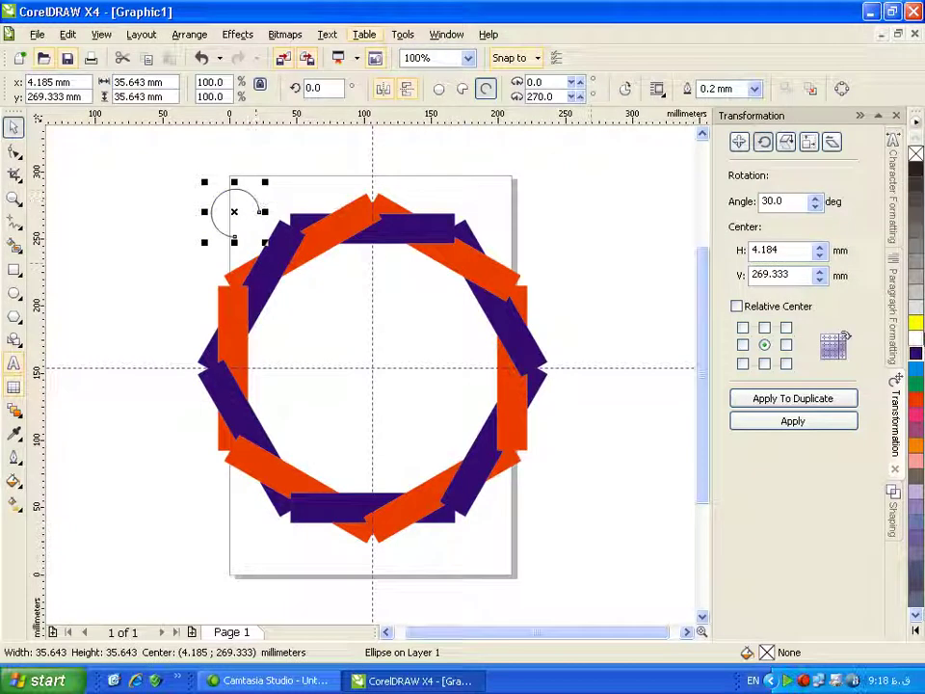
{"action": "left_click", "coordinate": [915, 323]}
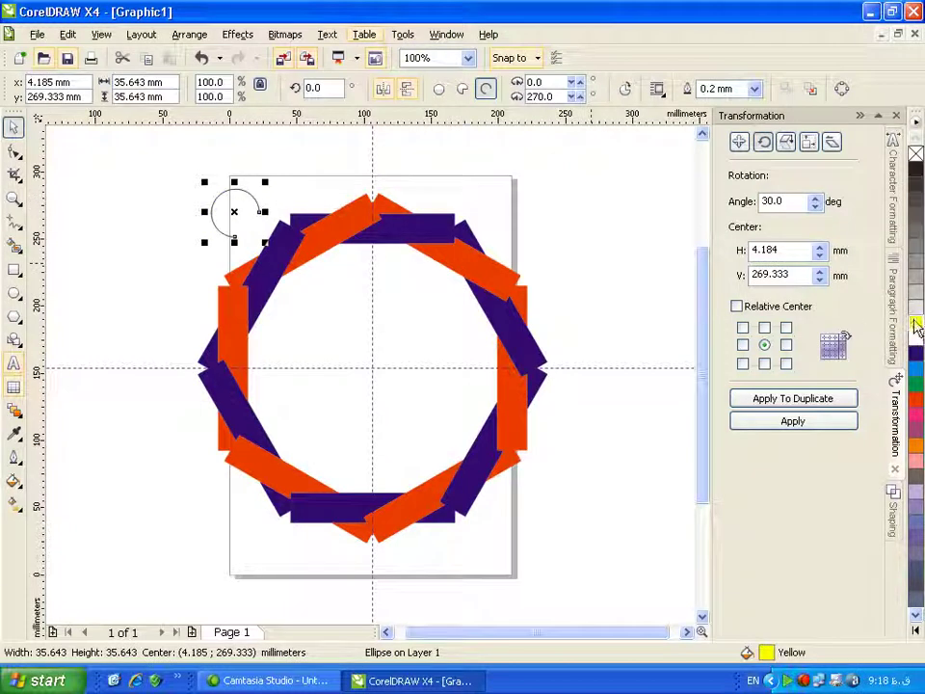
{"action": "left_click", "coordinate": [216, 203]}
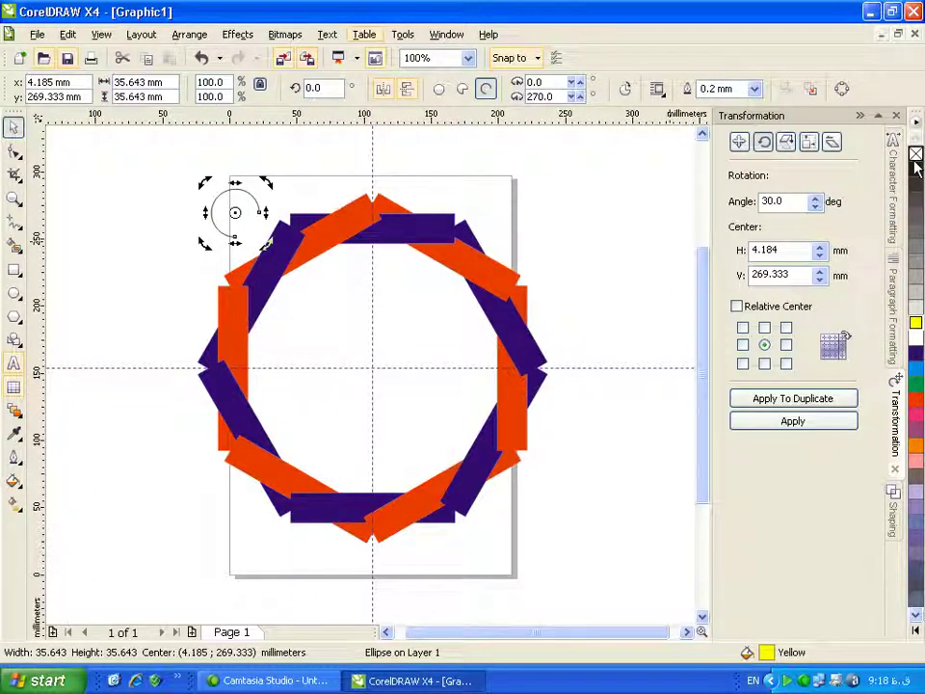
{"action": "left_click", "coordinate": [244, 241]}
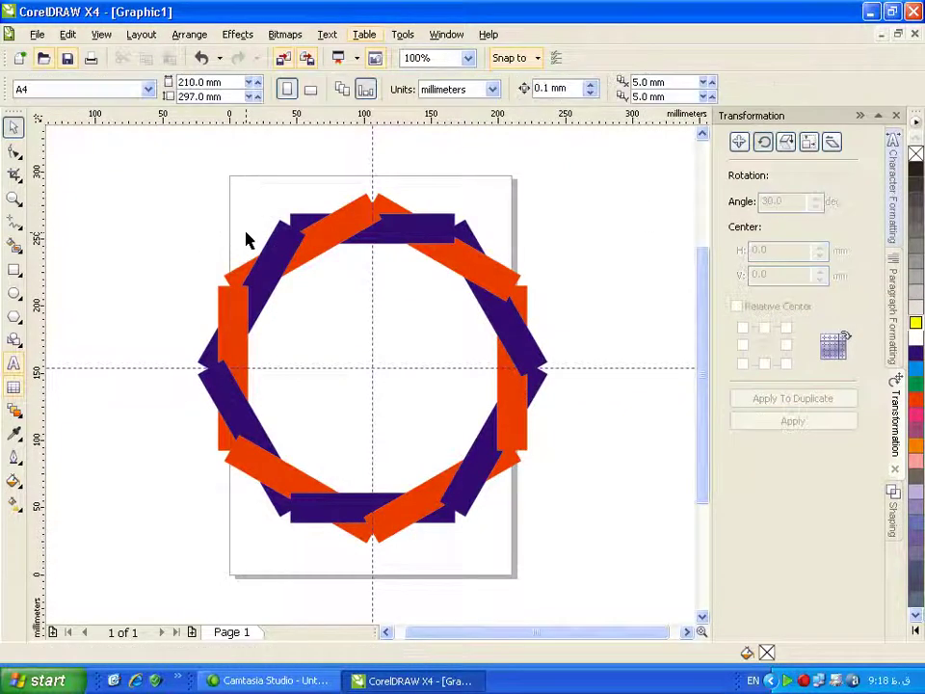
Draw a full circle about 40 mm across at the page's upper left corner, fill it yellow and remove its outline
{"action": "left_click", "coordinate": [14, 293]}
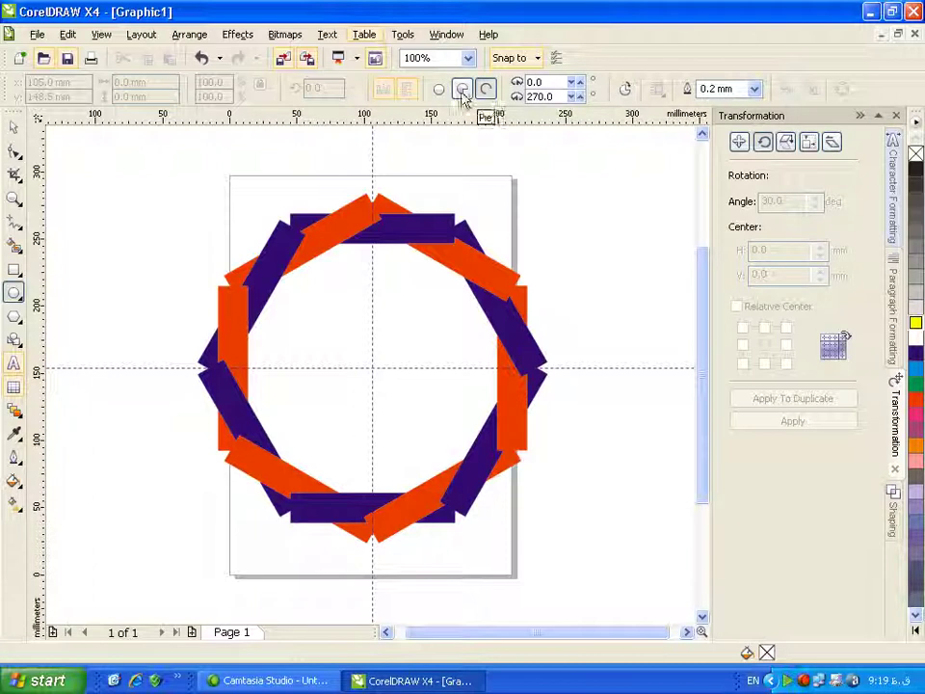
{"action": "left_click", "coordinate": [438, 88]}
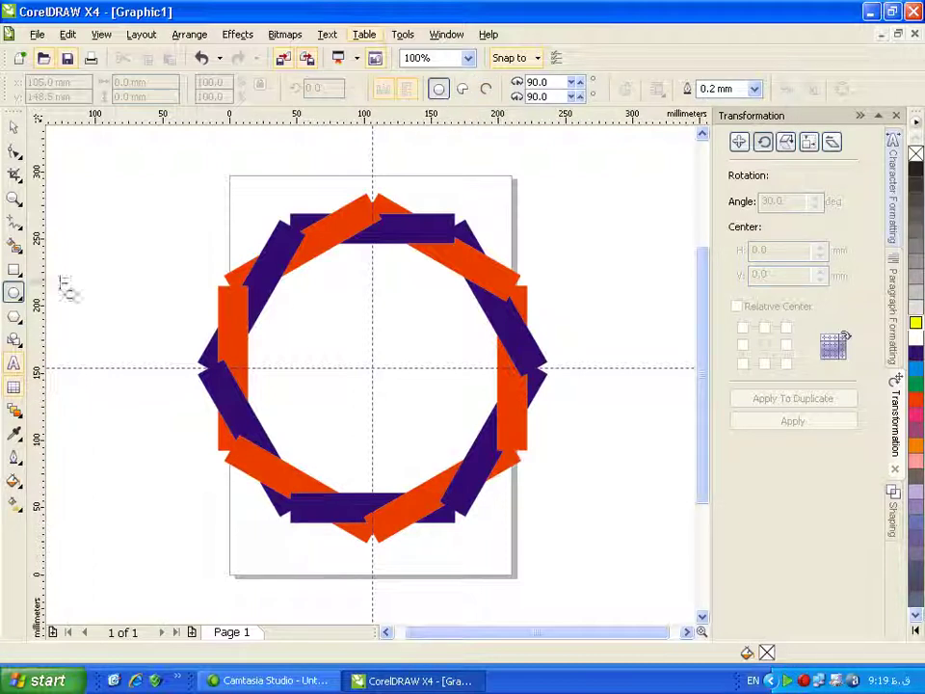
{"action": "left_click_drag", "start_coordinate": [215, 184], "coordinate": [256, 240]}
{"action": "key", "text": "ctrl+z"}
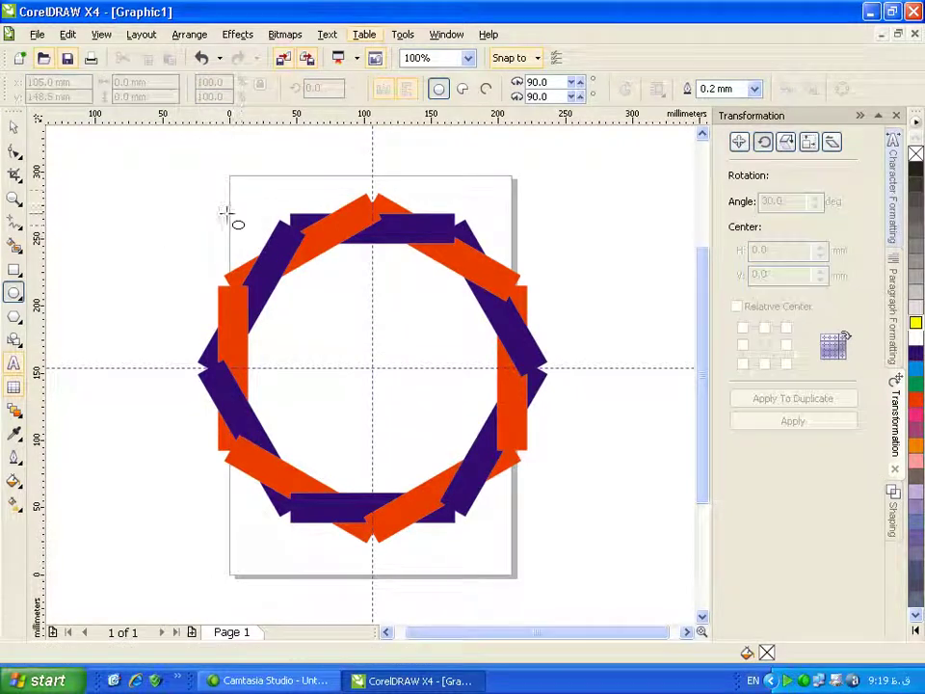
{"action": "left_click_drag", "start_coordinate": [206, 187], "coordinate": [257, 244]}
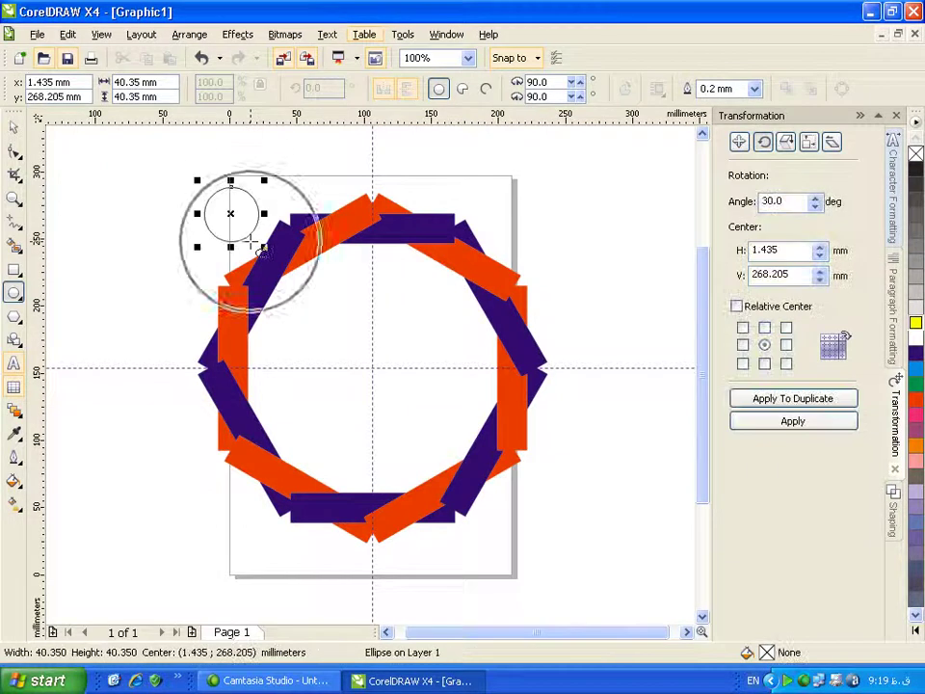
{"action": "left_click", "coordinate": [915, 324]}
{"action": "right_click", "coordinate": [916, 154]}
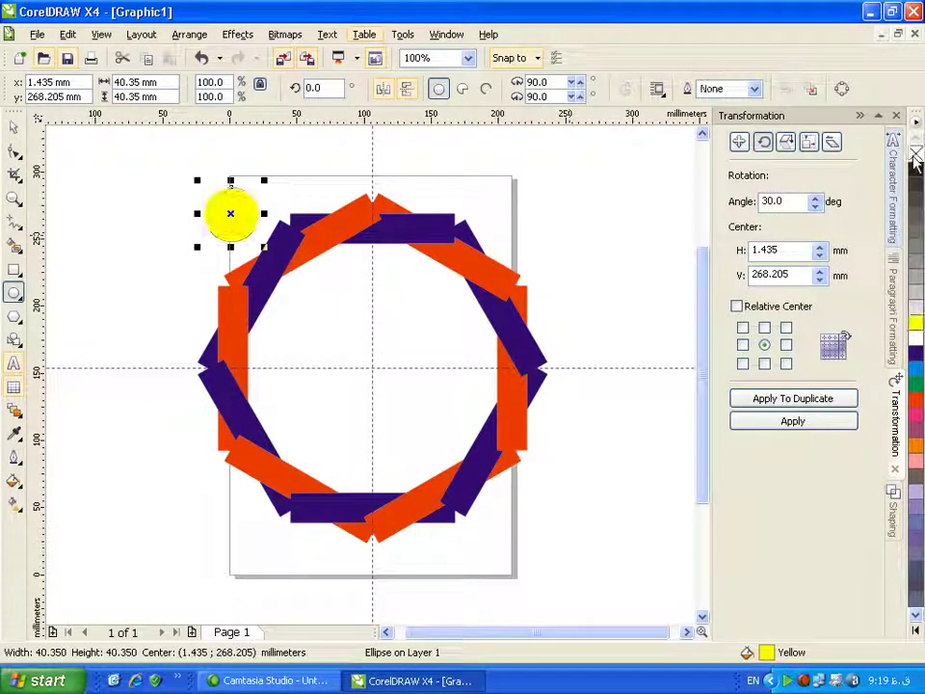
Move the yellow circle's centre of rotation to the crossing of the two guidelines
{"action": "left_click", "coordinate": [14, 126]}
{"action": "left_click", "coordinate": [245, 226]}
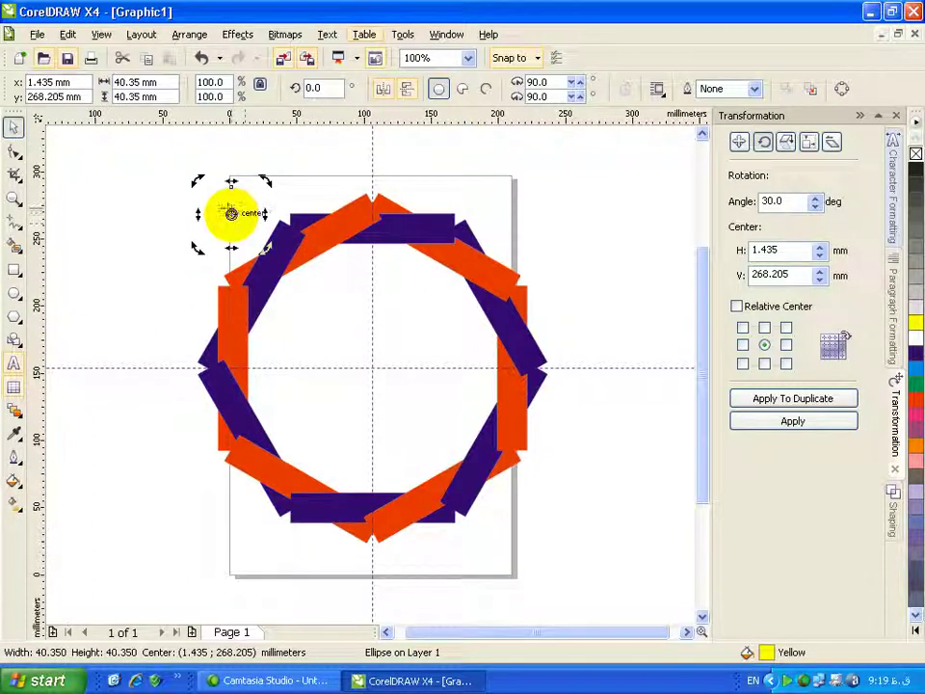
{"action": "left_click_drag", "start_coordinate": [233, 213], "coordinate": [373, 367]}
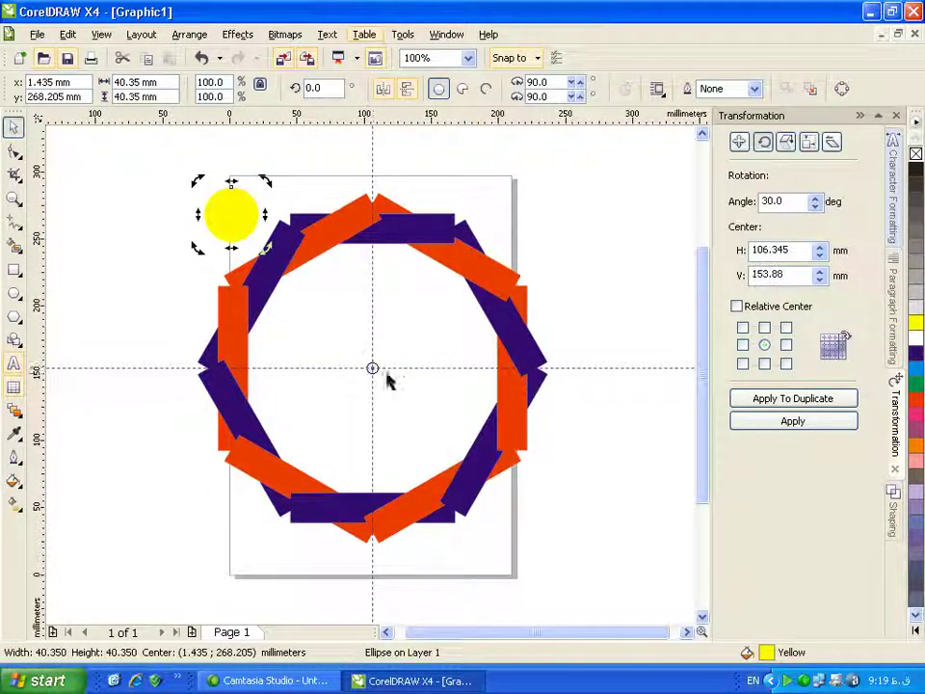
Duplicate the yellow circle eleven times in 30-degree rotations around the guideline crossing to surround the ring, and deselect
{"action": "left_click", "coordinate": [735, 401]}
{"action": "left_click", "coordinate": [737, 399]}
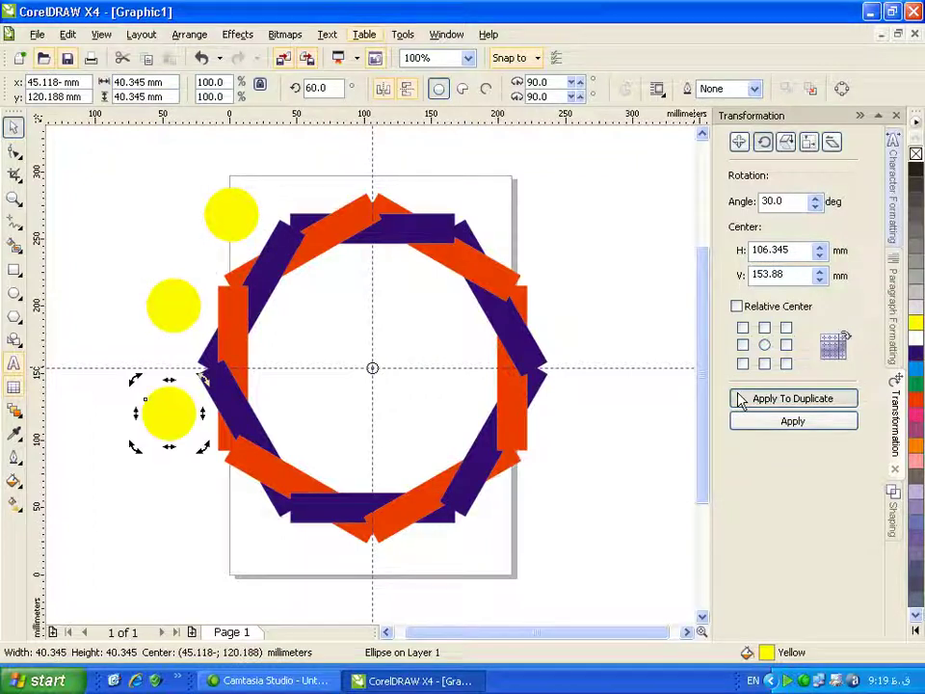
{"action": "left_click", "coordinate": [737, 399]}
{"action": "left_click", "coordinate": [737, 399]}
{"action": "left_click", "coordinate": [738, 400]}
{"action": "left_click", "coordinate": [739, 400]}
{"action": "left_click", "coordinate": [740, 401]}
{"action": "left_click", "coordinate": [738, 400]}
{"action": "left_click", "coordinate": [738, 400]}
{"action": "left_click", "coordinate": [738, 400]}
{"action": "left_click", "coordinate": [738, 400]}
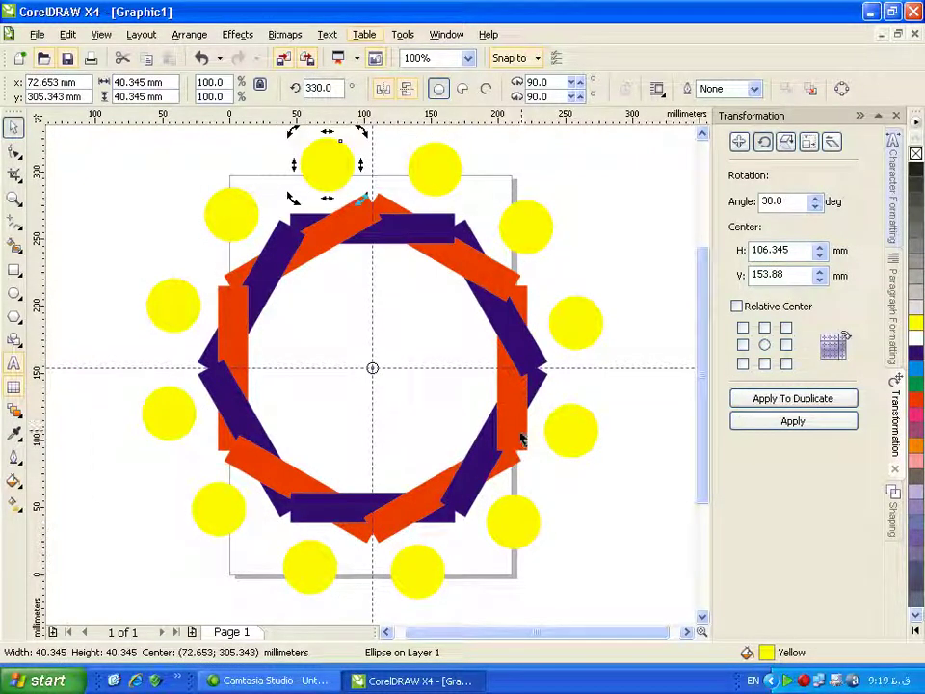
{"action": "left_click", "coordinate": [580, 279]}
Select all the ring bars and yellow circles and group them
{"action": "scroll", "coordinate": [372, 384], "scroll_direction": "up", "scroll_amount": 1}
{"action": "scroll", "coordinate": [370, 384], "scroll_direction": "down", "scroll_amount": 2}
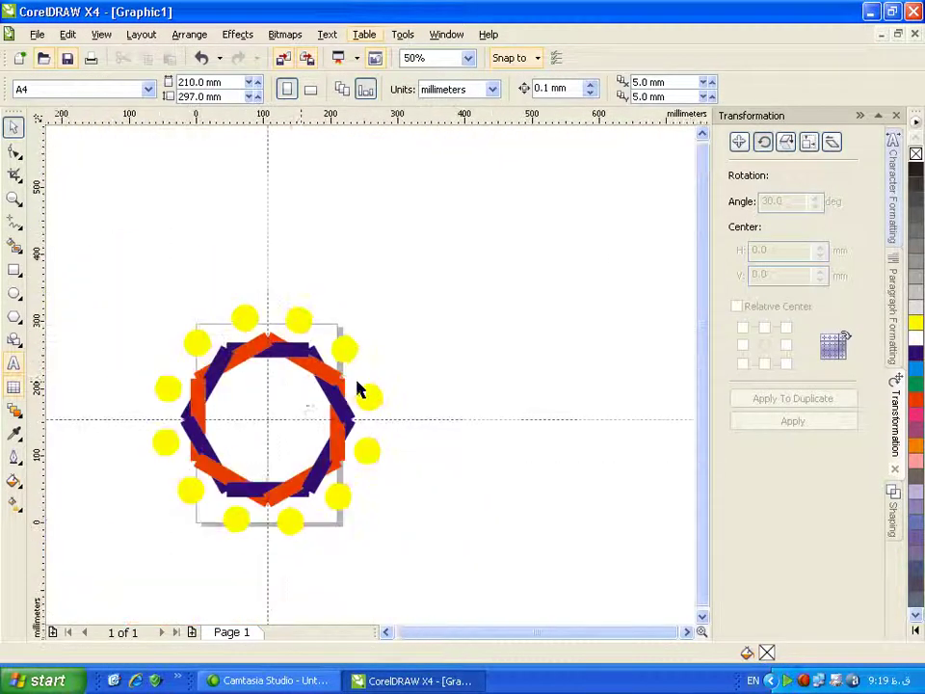
{"action": "scroll", "coordinate": [266, 418], "scroll_direction": "up", "scroll_amount": 1}
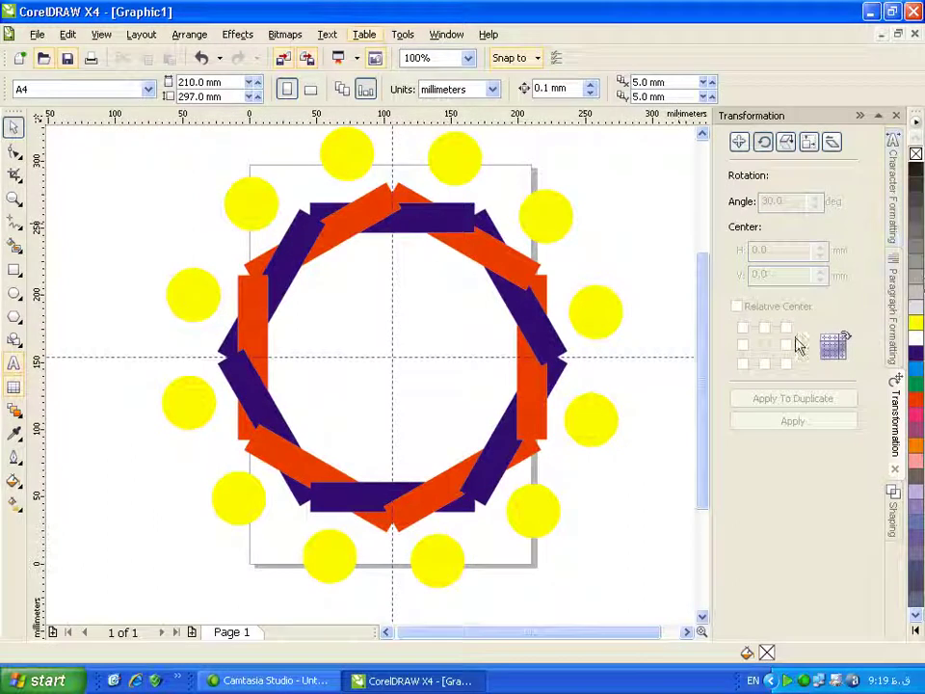
{"action": "left_click_drag", "start_coordinate": [706, 324], "coordinate": [704, 305]}
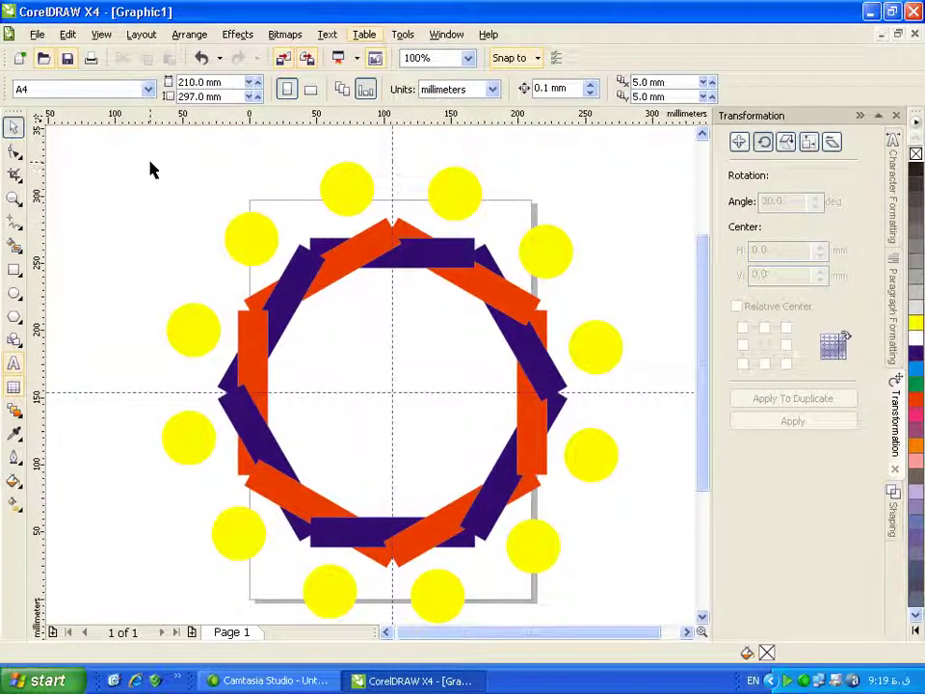
{"action": "scroll", "coordinate": [370, 382], "scroll_direction": "down", "scroll_amount": 1}
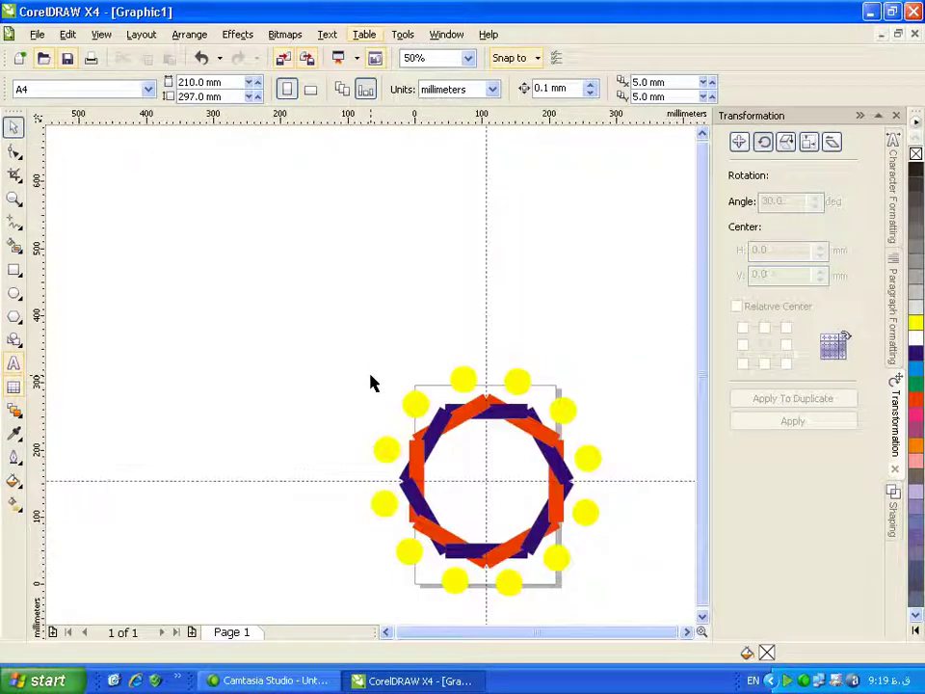
{"action": "mouse_move", "coordinate": [361, 356]}
{"action": "left_mouse_down"}
{"action": "mouse_move", "coordinate": [440, 407]}
{"action": "mouse_move", "coordinate": [592, 566]}
{"action": "mouse_move", "coordinate": [620, 626]}
{"action": "left_mouse_up"}
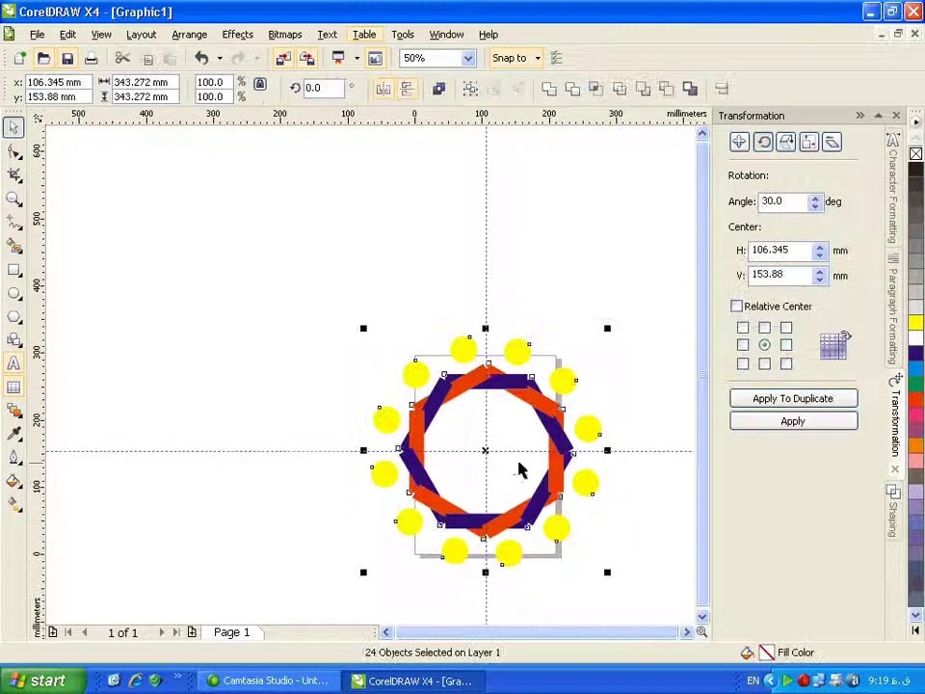
{"action": "right_click", "coordinate": [511, 385]}
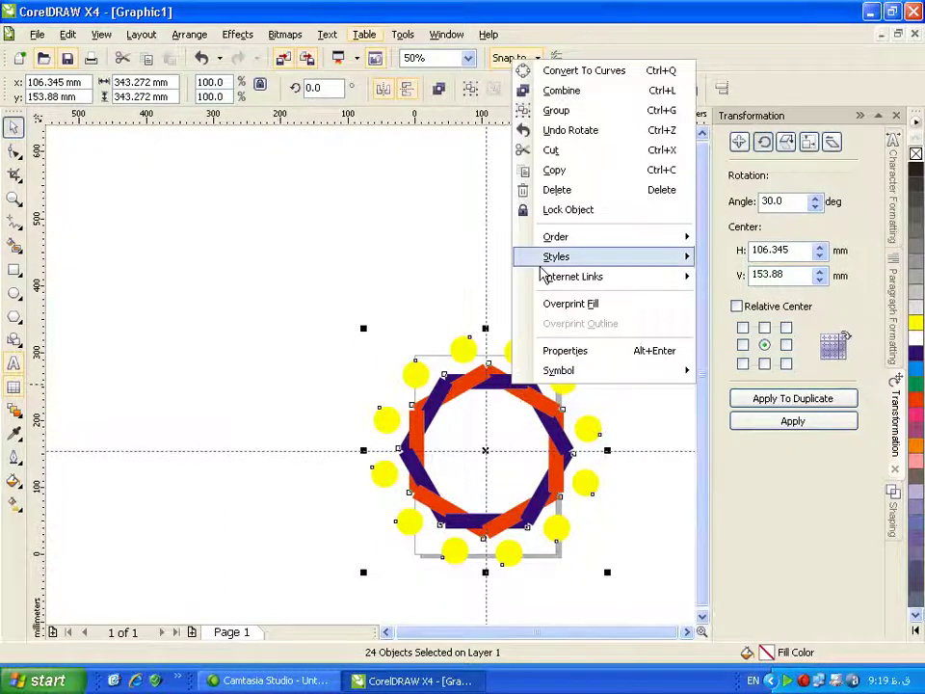
{"action": "left_click", "coordinate": [579, 113]}
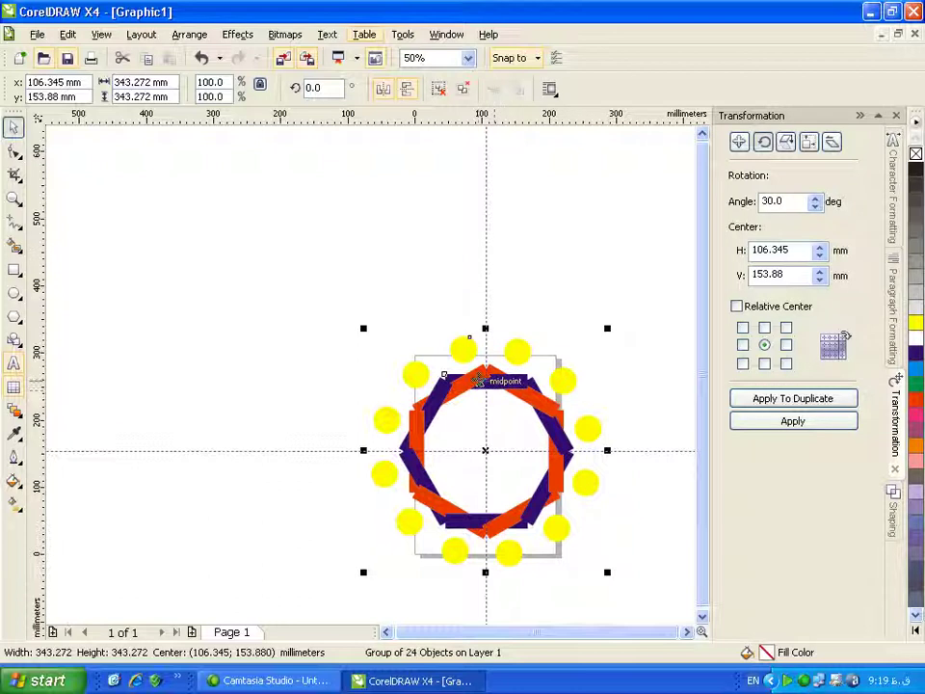
Move the group's centre of rotation to about (0, 404) mm and duplicate the group twelve times in 30-degree rotations around it
{"action": "left_click", "coordinate": [489, 379]}
{"action": "mouse_move", "coordinate": [425, 439]}
{"action": "left_mouse_down"}
{"action": "mouse_move", "coordinate": [275, 333]}
{"action": "mouse_move", "coordinate": [233, 283]}
{"action": "left_mouse_up"}
{"action": "left_click", "coordinate": [747, 399]}
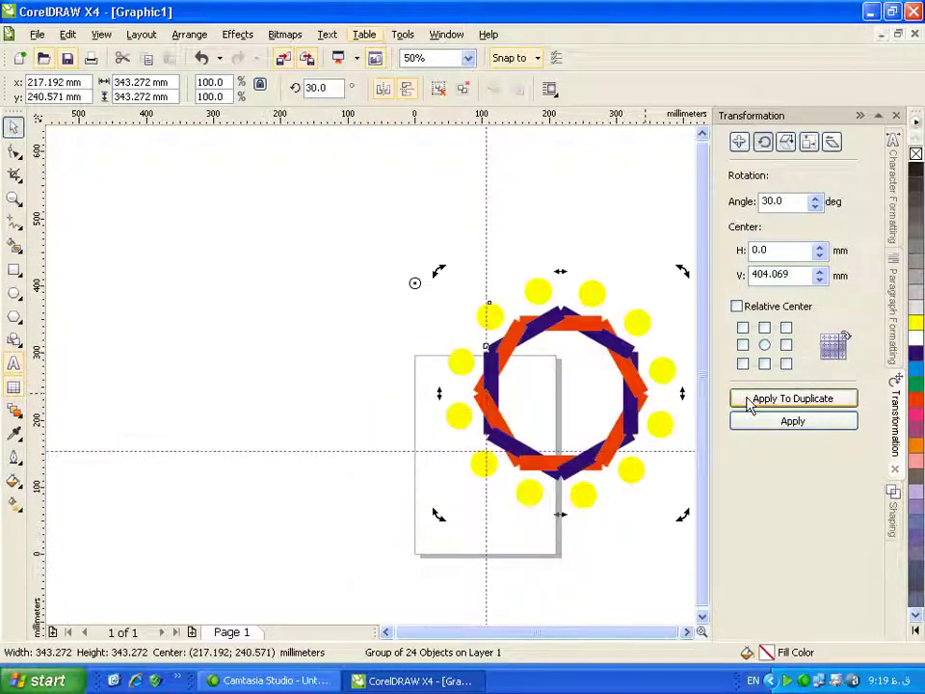
{"action": "left_click", "coordinate": [749, 405]}
{"action": "left_click", "coordinate": [750, 405]}
{"action": "left_click", "coordinate": [749, 404]}
{"action": "left_click", "coordinate": [750, 404]}
{"action": "left_click", "coordinate": [750, 406]}
{"action": "left_click", "coordinate": [750, 406]}
{"action": "left_click", "coordinate": [749, 405]}
{"action": "left_click", "coordinate": [750, 405]}
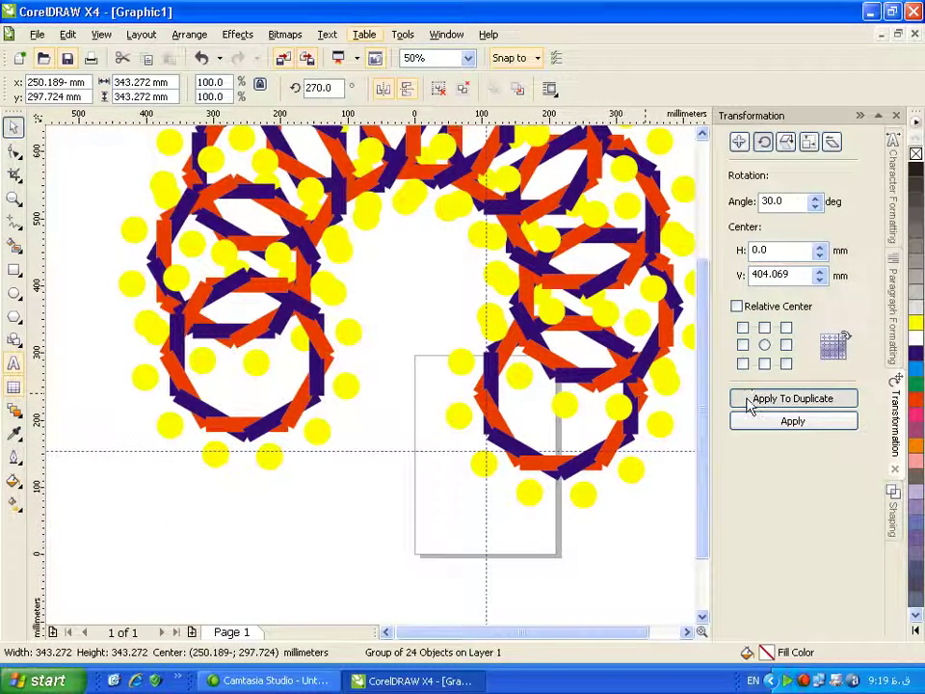
{"action": "left_click", "coordinate": [750, 405]}
{"action": "left_click", "coordinate": [750, 405]}
{"action": "left_click", "coordinate": [749, 404]}
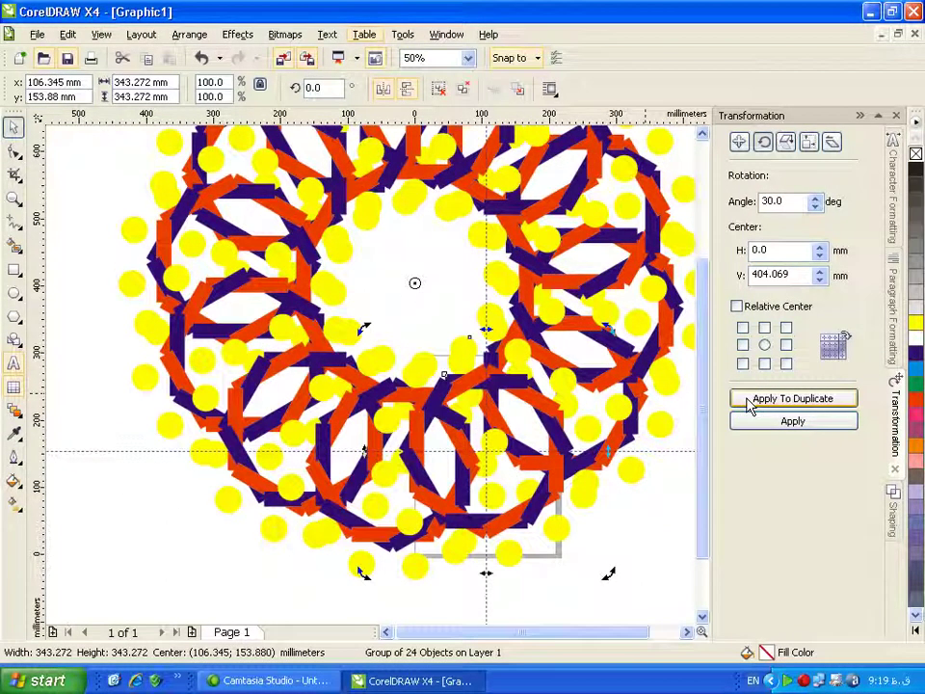
Undo the group's rotated duplicates, its moved centre of rotation and the grouping, and deselect all objects
{"action": "key", "text": "ctrl+z"}
{"action": "key", "text": "ctrl+z"}
{"action": "key", "text": "ctrl+z"}
{"action": "key", "text": "ctrl+z"}
{"action": "key", "text": "ctrl+z"}
{"action": "key", "text": "ctrl+z"}
{"action": "key", "text": "ctrl+z"}
{"action": "key", "text": "ctrl+z"}
{"action": "key", "text": "ctrl+z"}
{"action": "key", "text": "ctrl+z"}
{"action": "key", "text": "ctrl+z"}
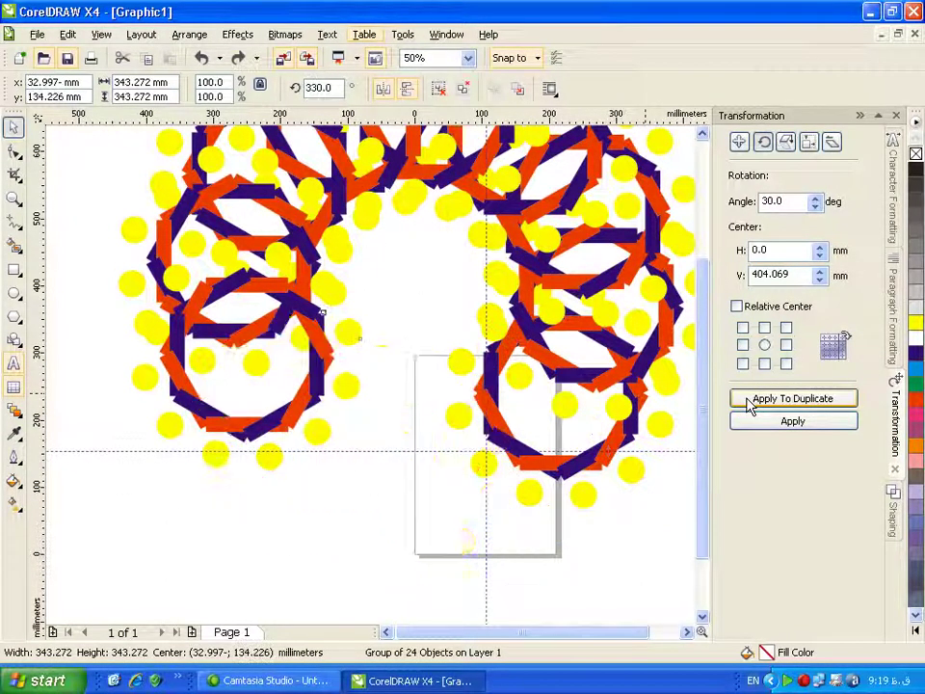
{"action": "key", "text": "ctrl+z"}
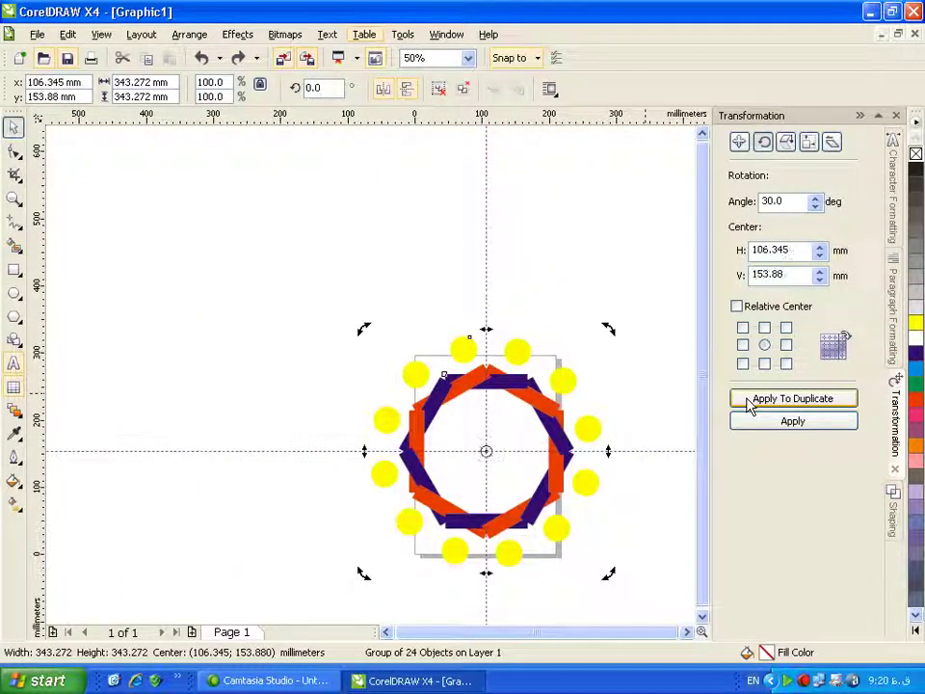
{"action": "key", "text": "ctrl+z"}
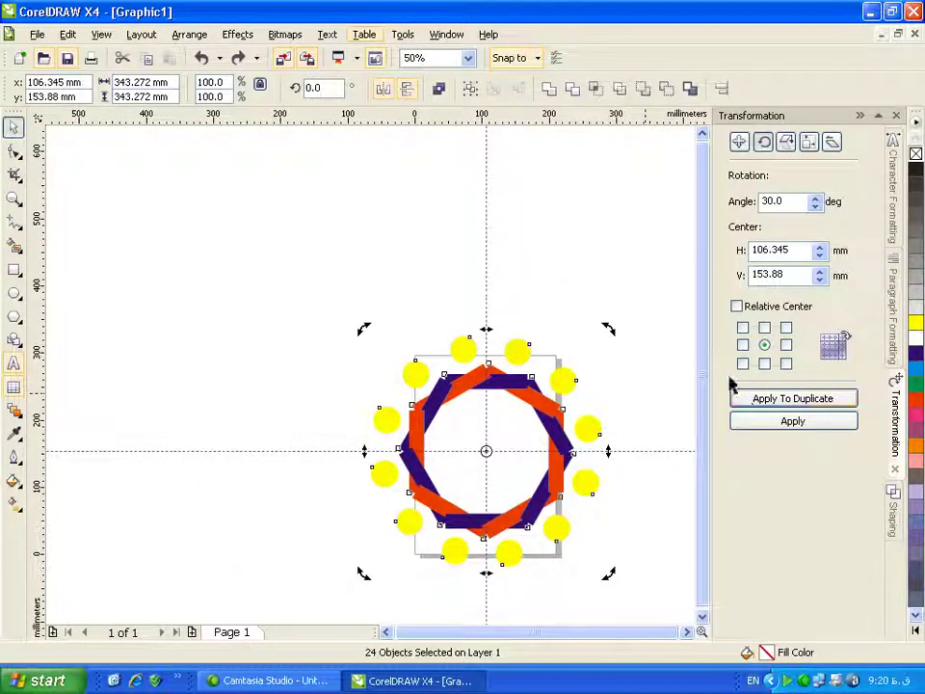
{"action": "left_click", "coordinate": [172, 305]}
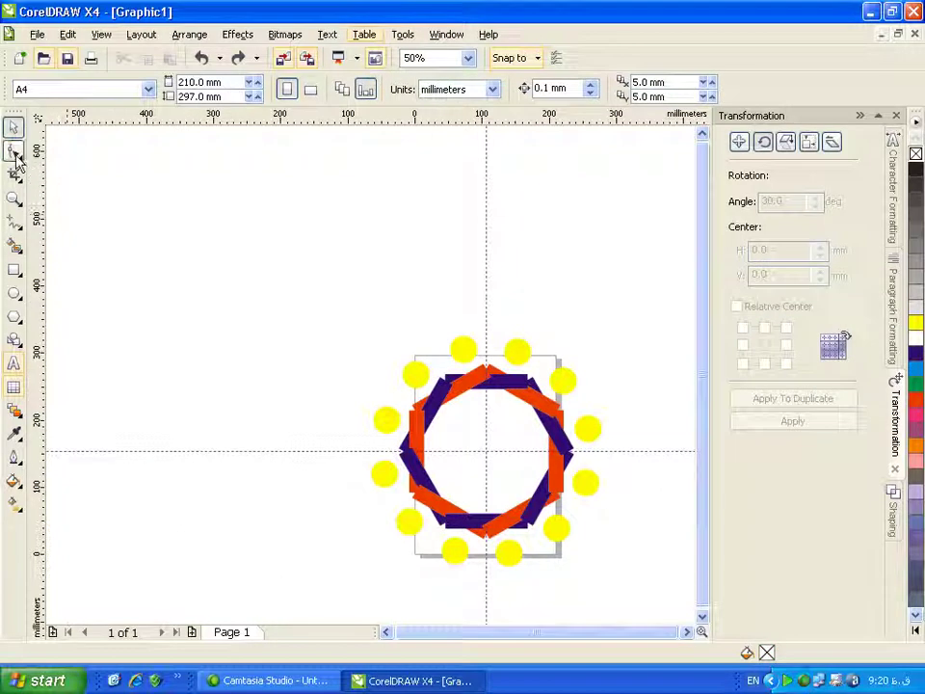
Draw a closed five-node shape about 183 mm wide and 225 mm high with the Pen tool, up and left of the page
{"action": "left_click", "coordinate": [13, 224]}
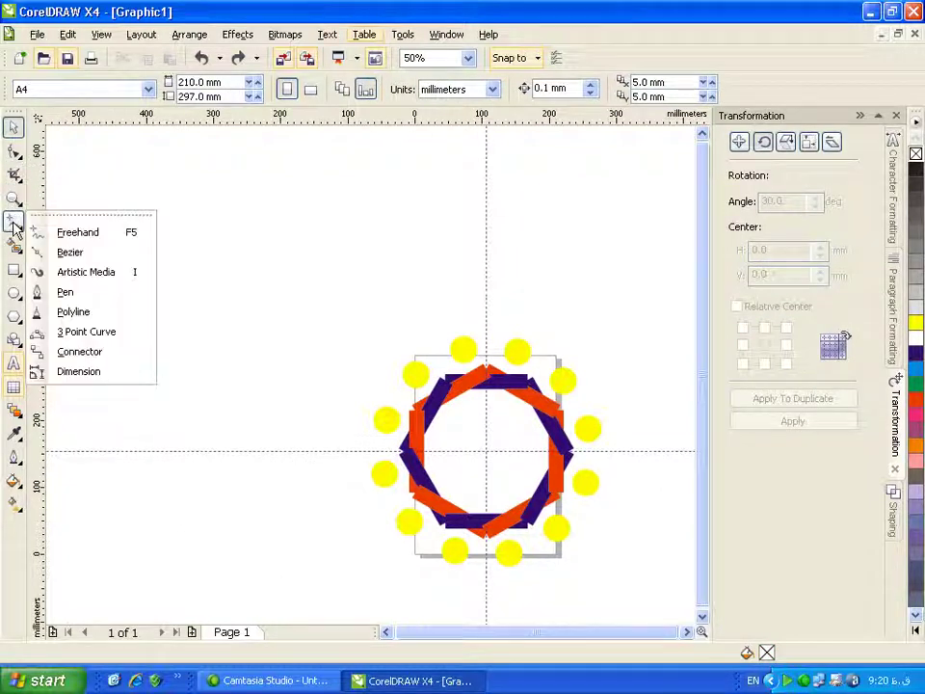
{"action": "left_click", "coordinate": [69, 295]}
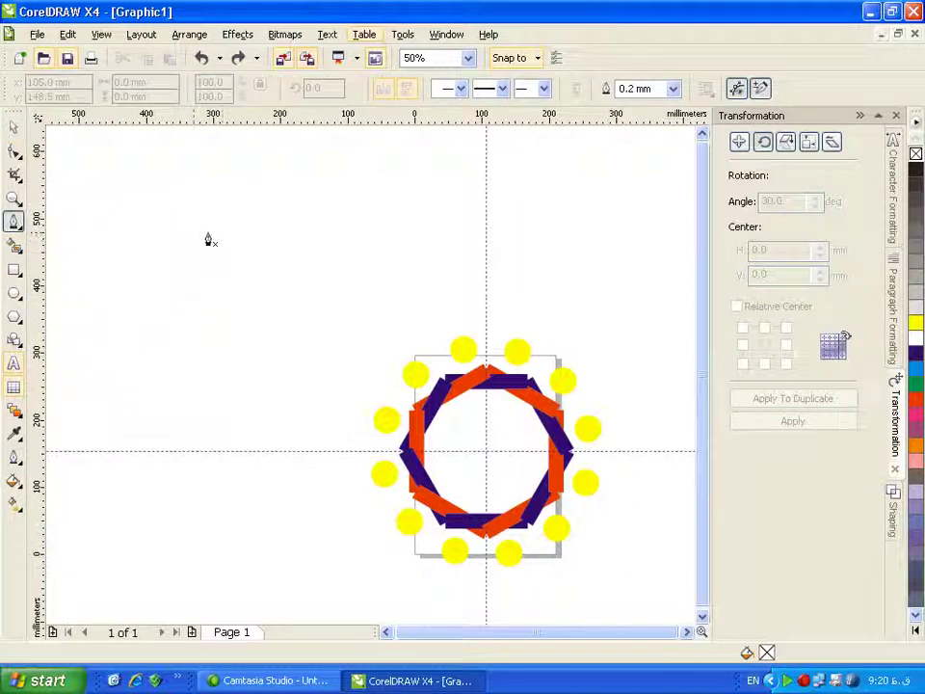
{"action": "left_click", "coordinate": [259, 263]}
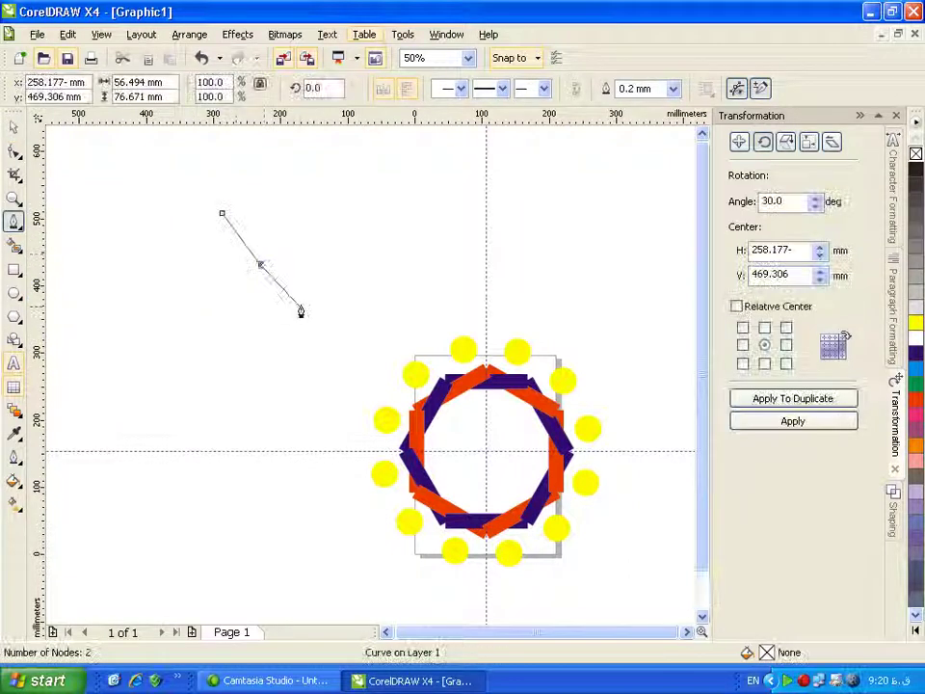
{"action": "left_click", "coordinate": [265, 351]}
{"action": "left_click", "coordinate": [143, 364]}
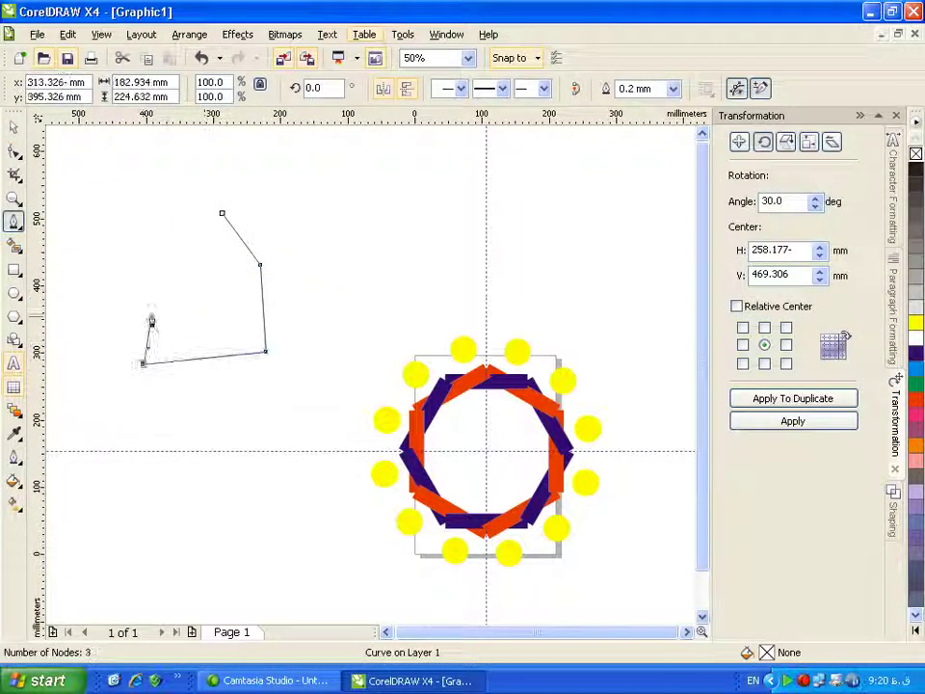
{"action": "left_click", "coordinate": [222, 214]}
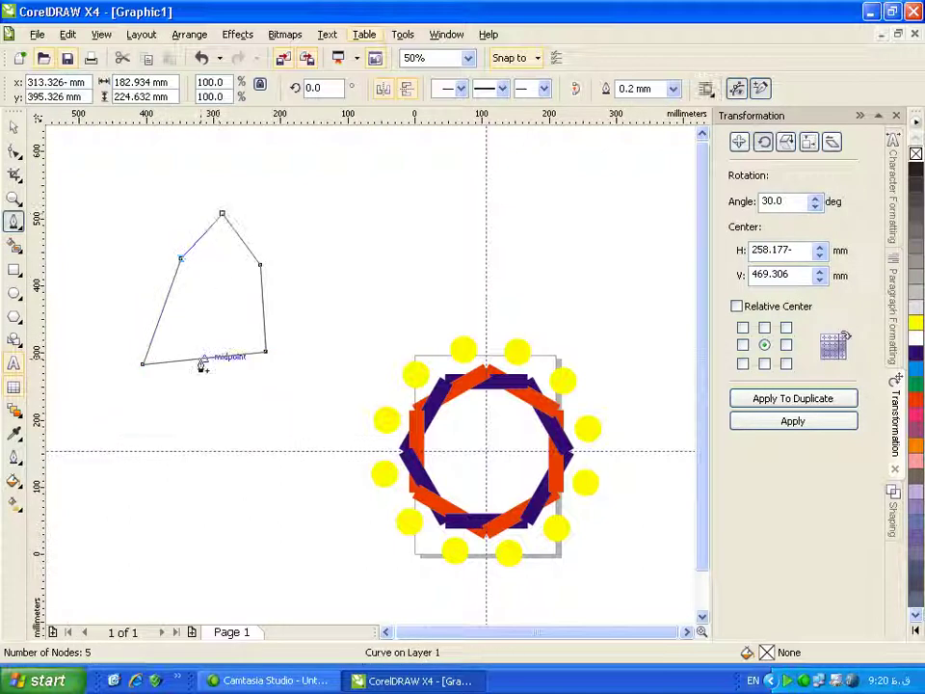